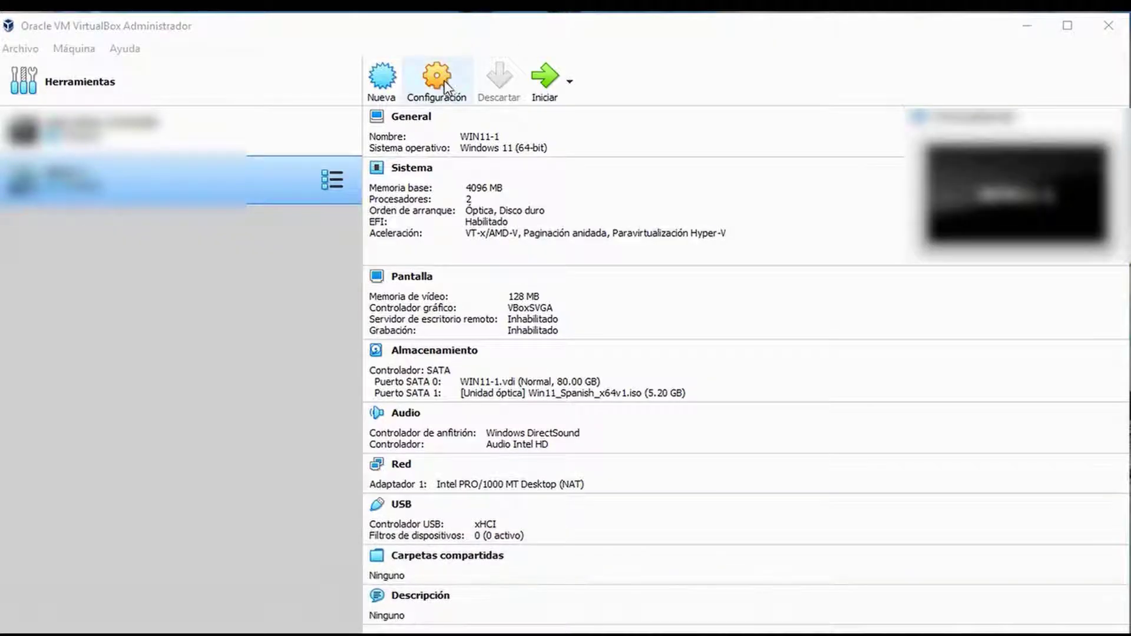
Step: Start a new virtual machine named RED HAT RHEL8.6 and set its memory size to 4096 MB
click(384, 82)
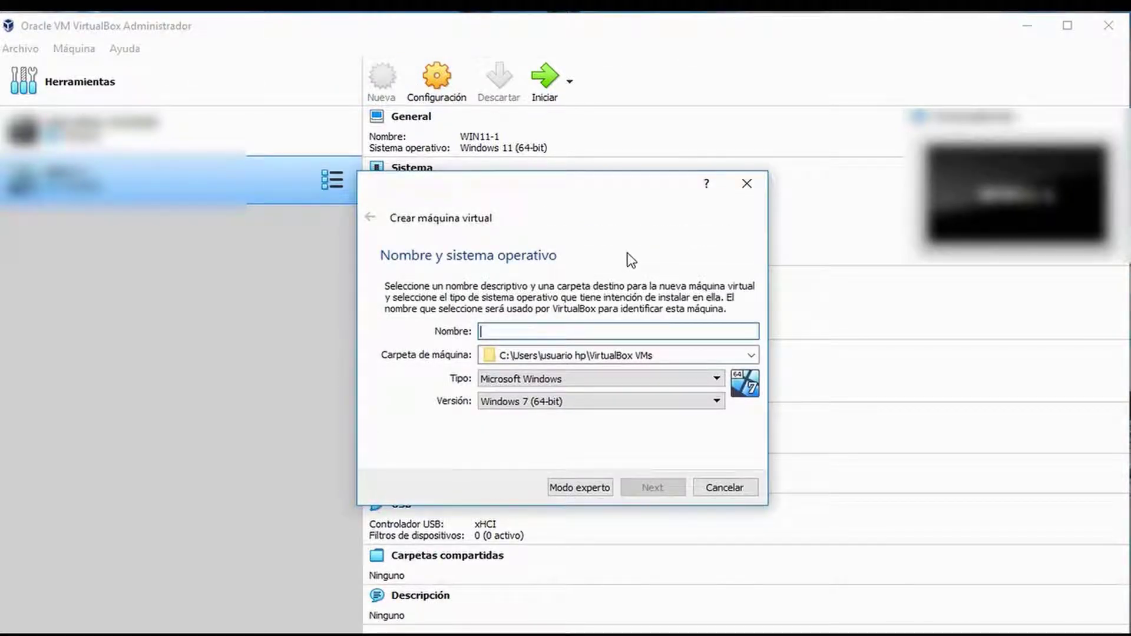
text(RED )
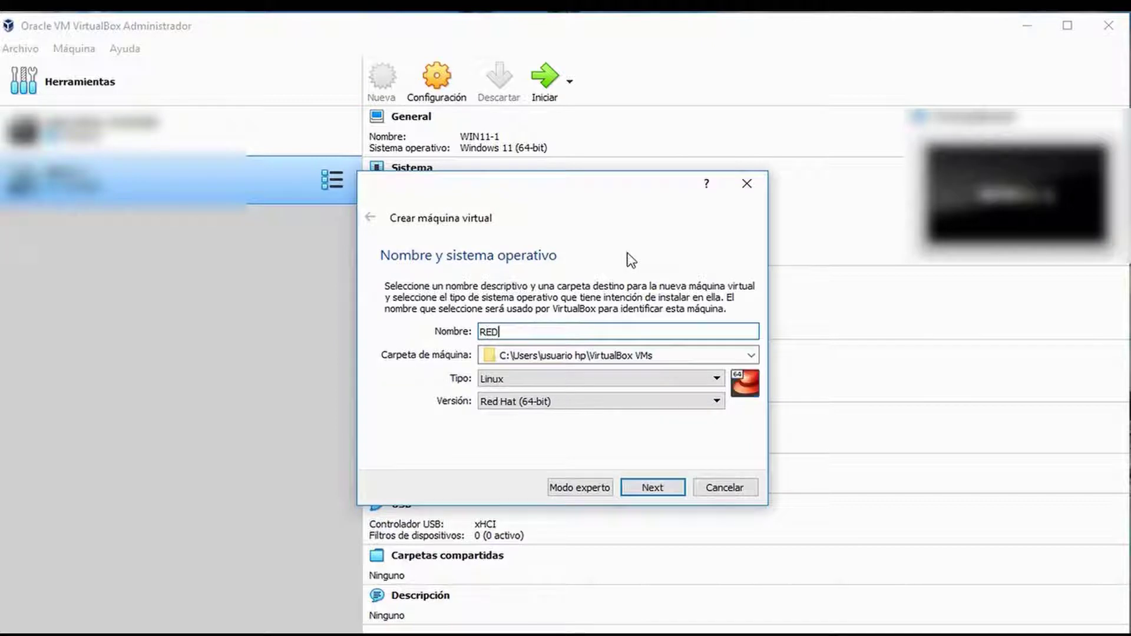
text(HAT RHEL8.6)
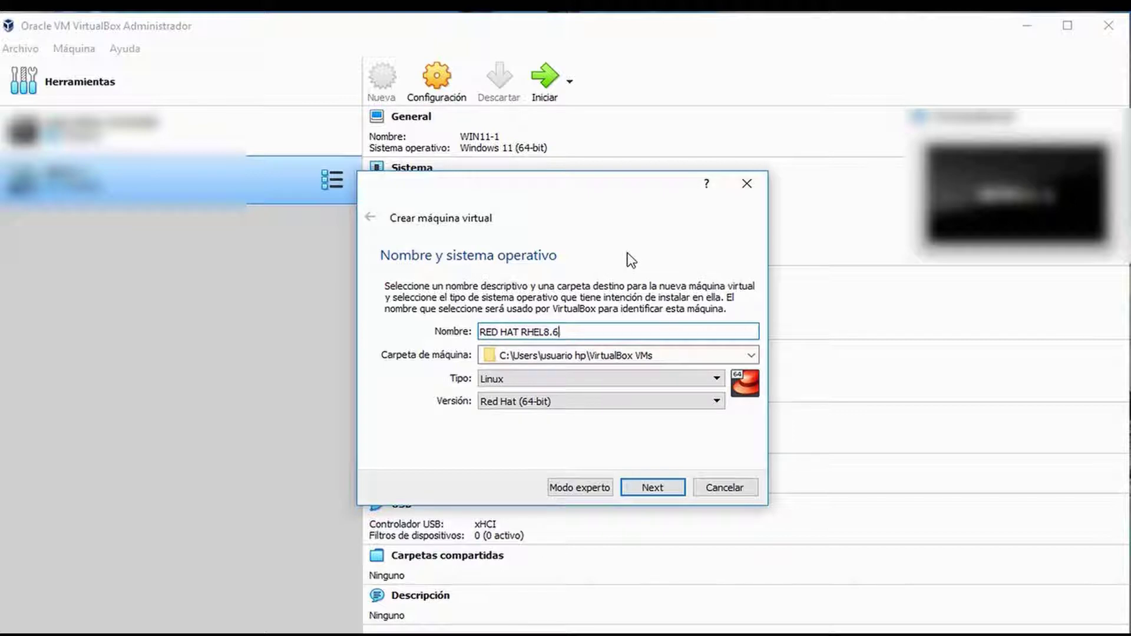
click(650, 490)
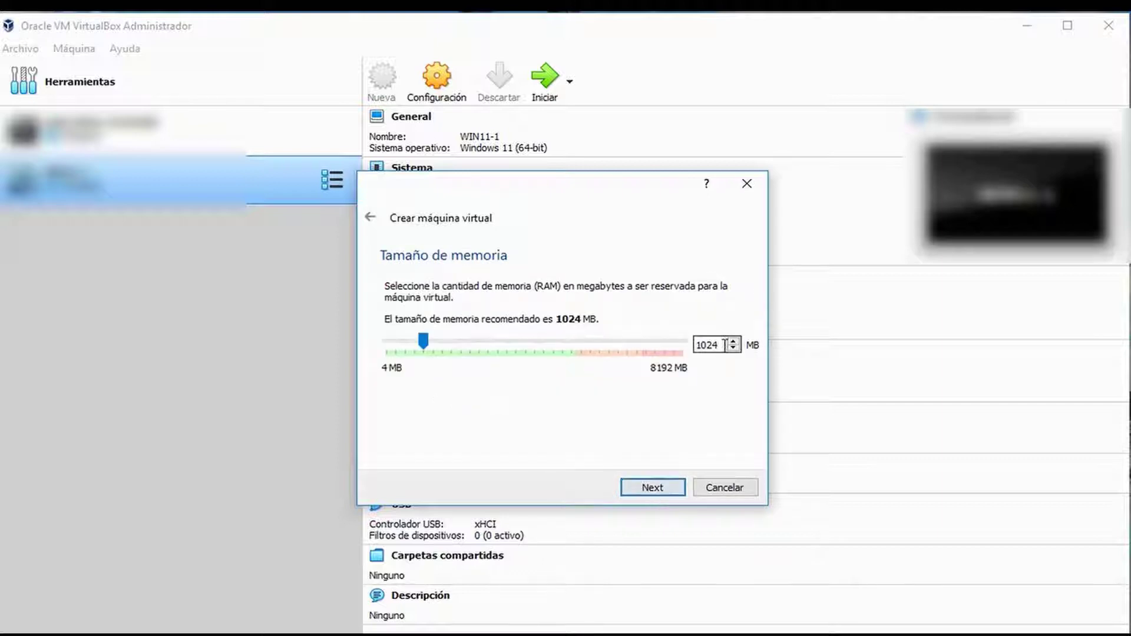
drag(725, 345, 687, 348)
text(40)
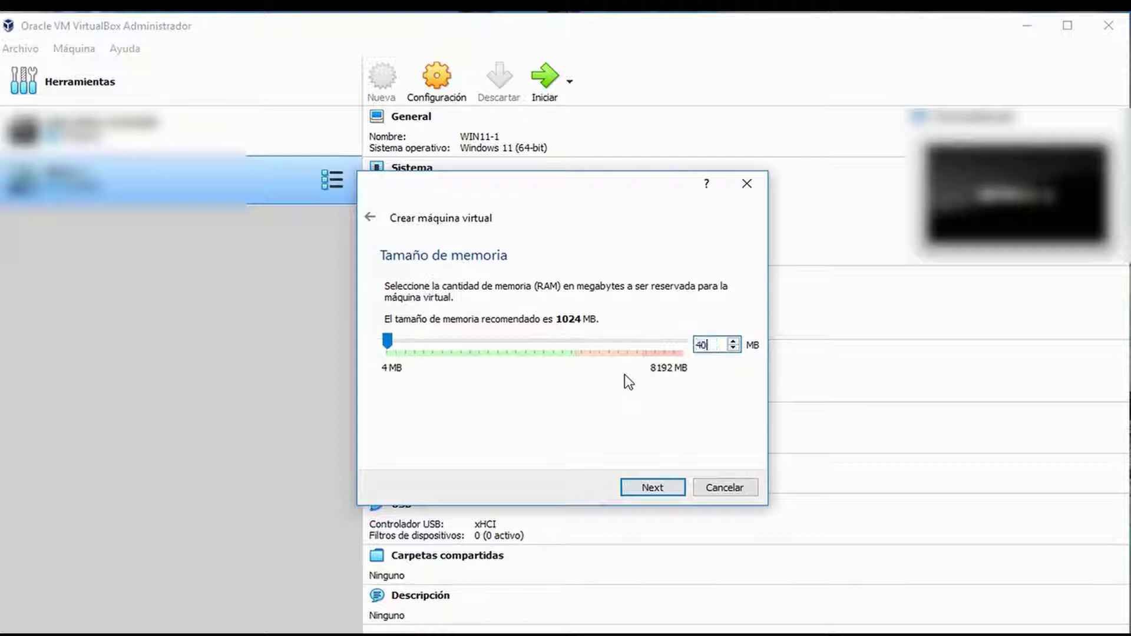
text(96)
click(650, 489)
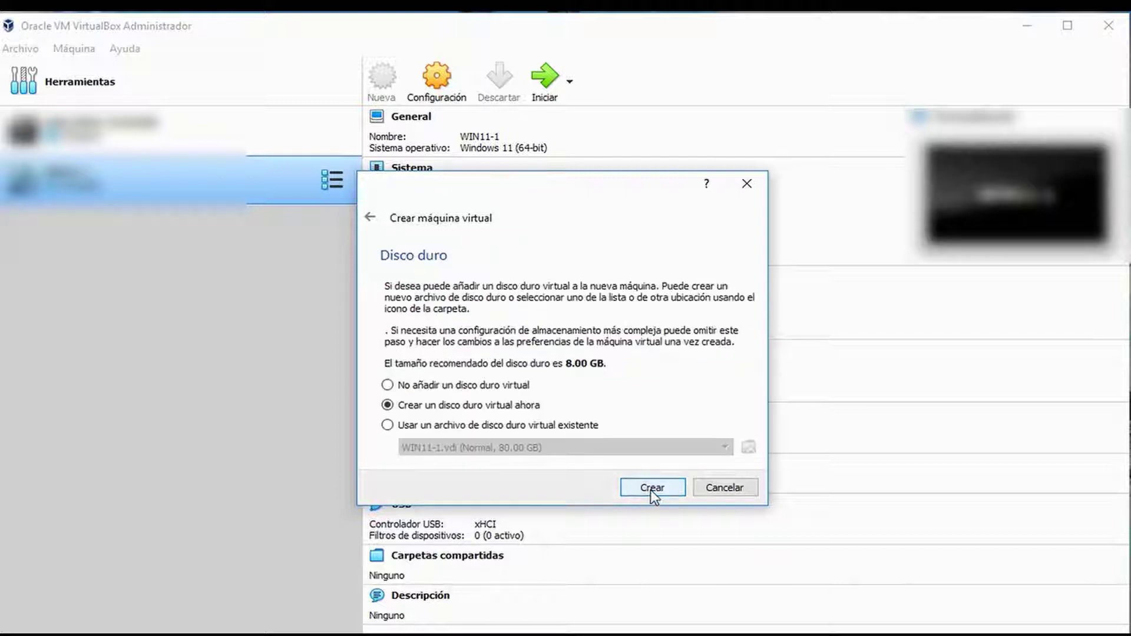
Step: Create a new dynamically allocated VDI virtual hard disk of 40 GB for the machine
click(650, 490)
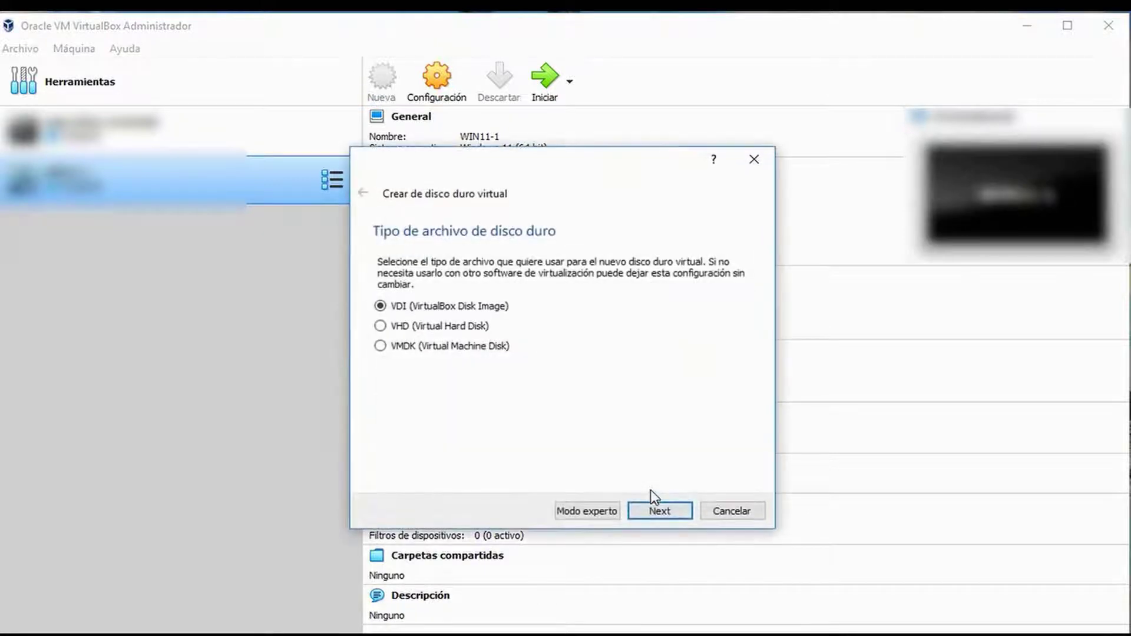
click(660, 511)
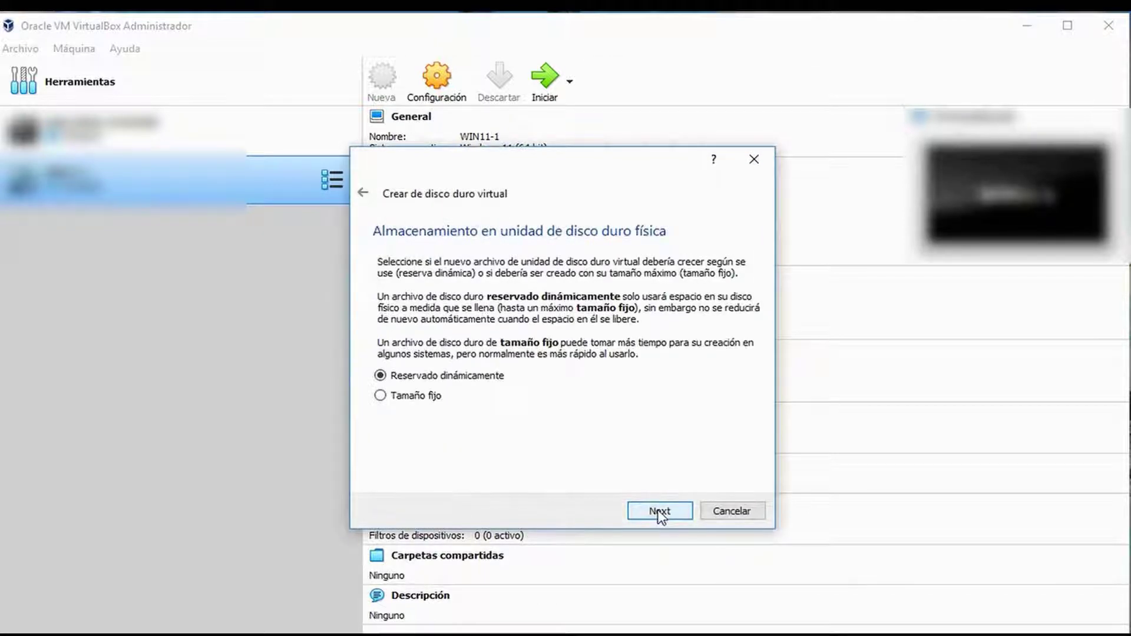
click(660, 512)
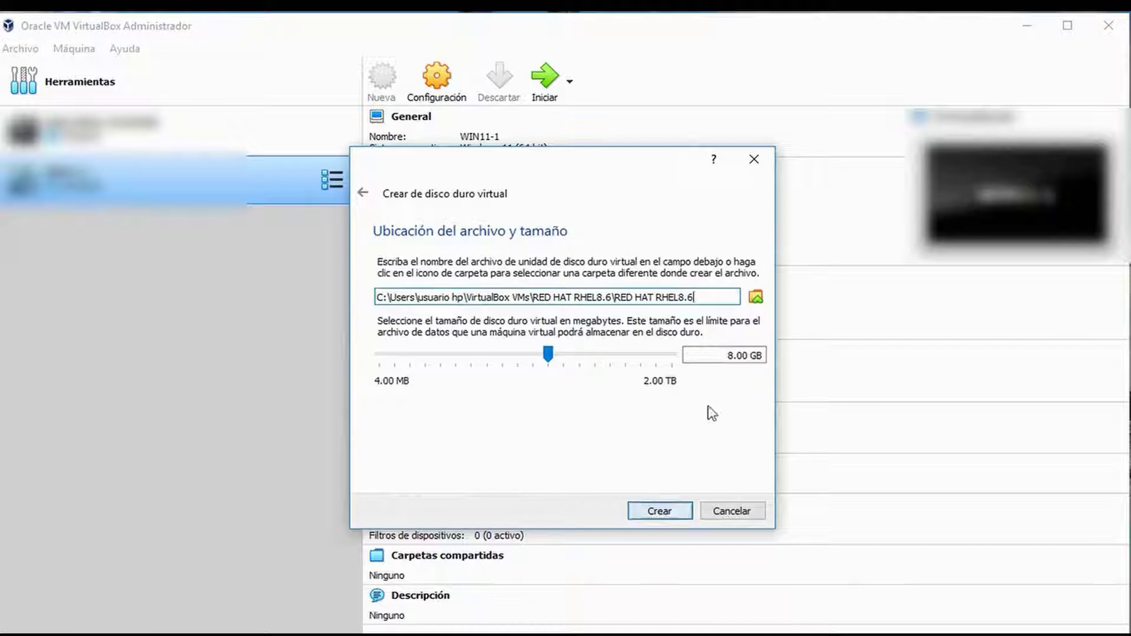
click(746, 356)
double_click(746, 355)
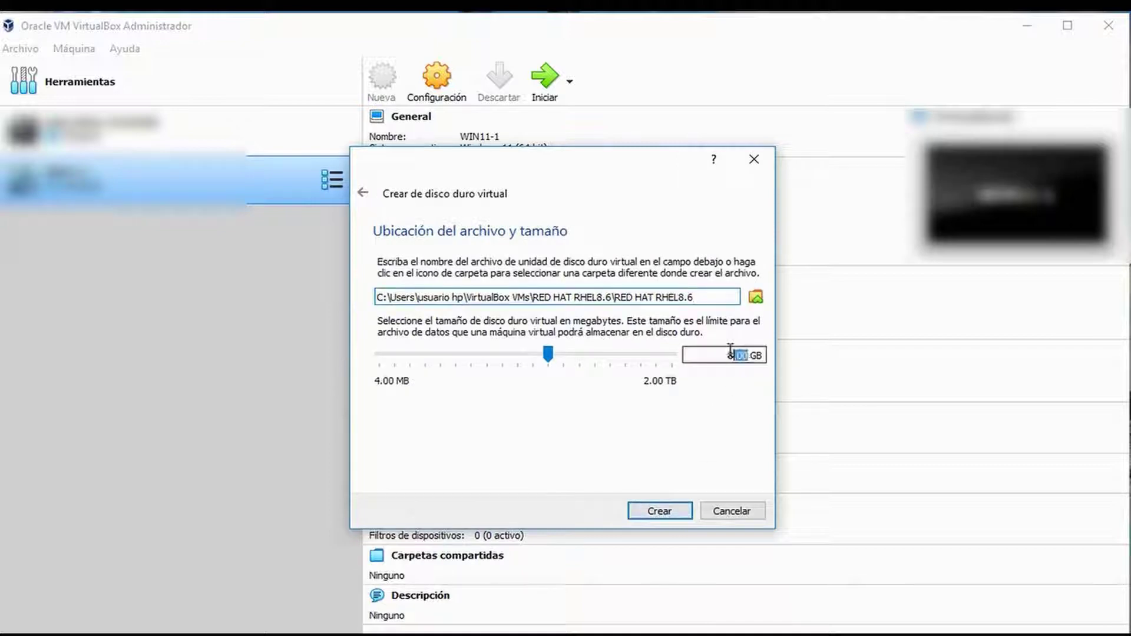
text(40)
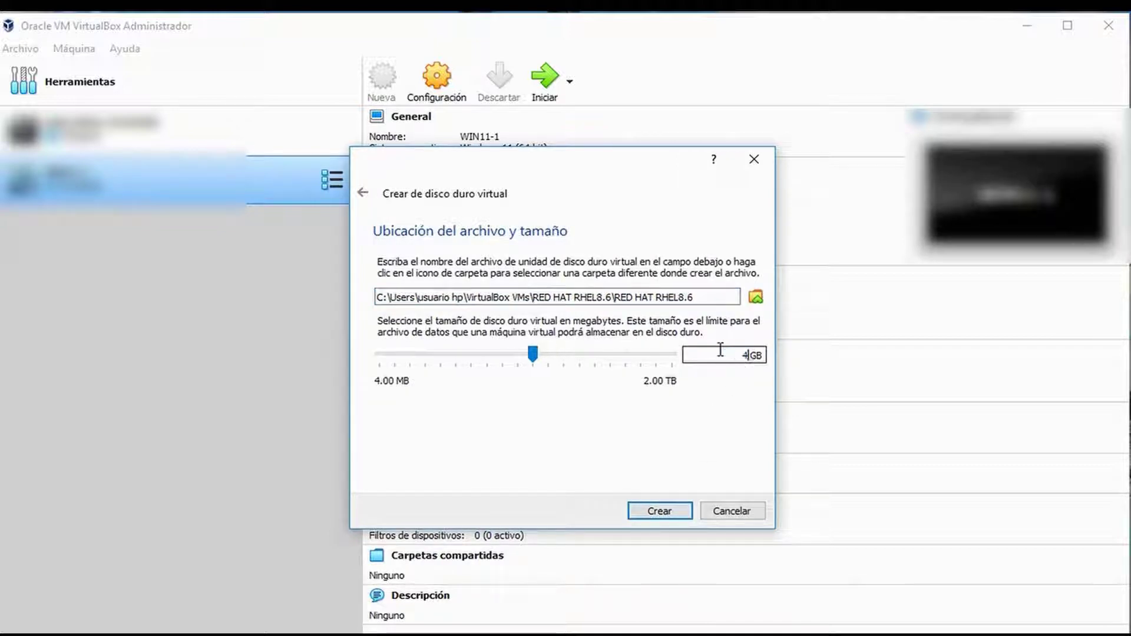
click(658, 511)
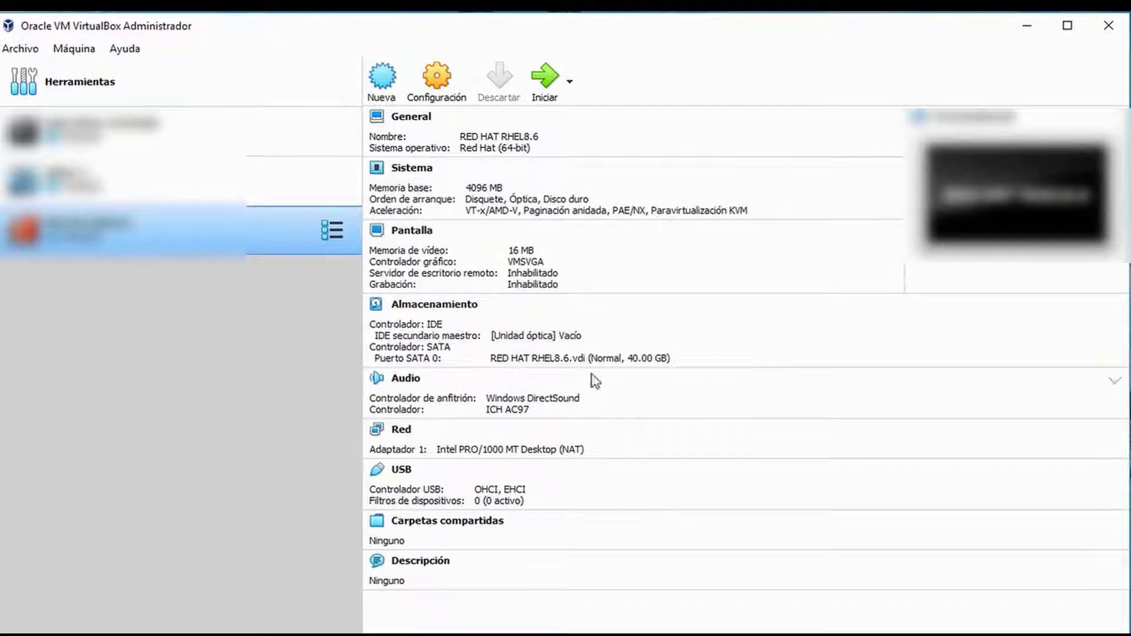
Step: Set the RED HAT RHEL8.6 machine's processor count to 2 in its system settings
click(437, 76)
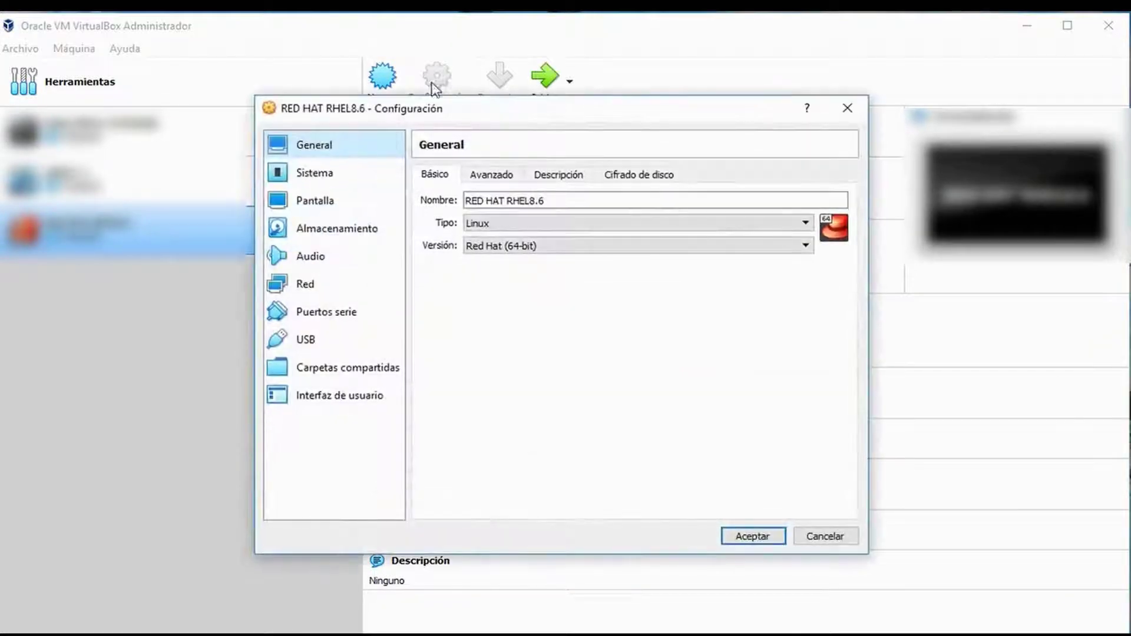
click(318, 173)
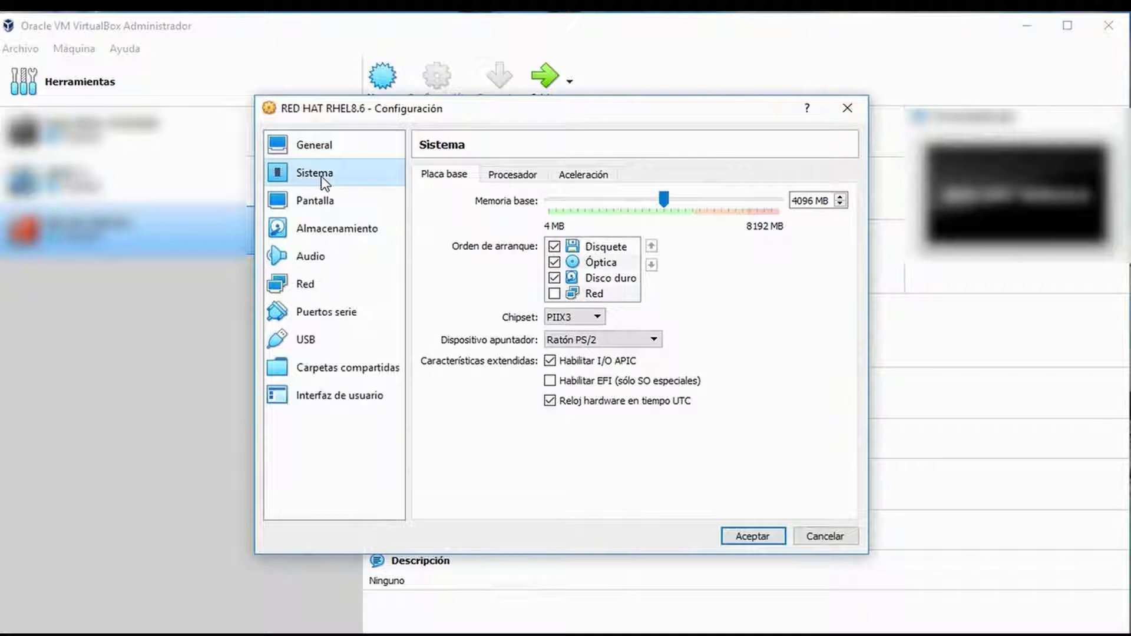
click(515, 175)
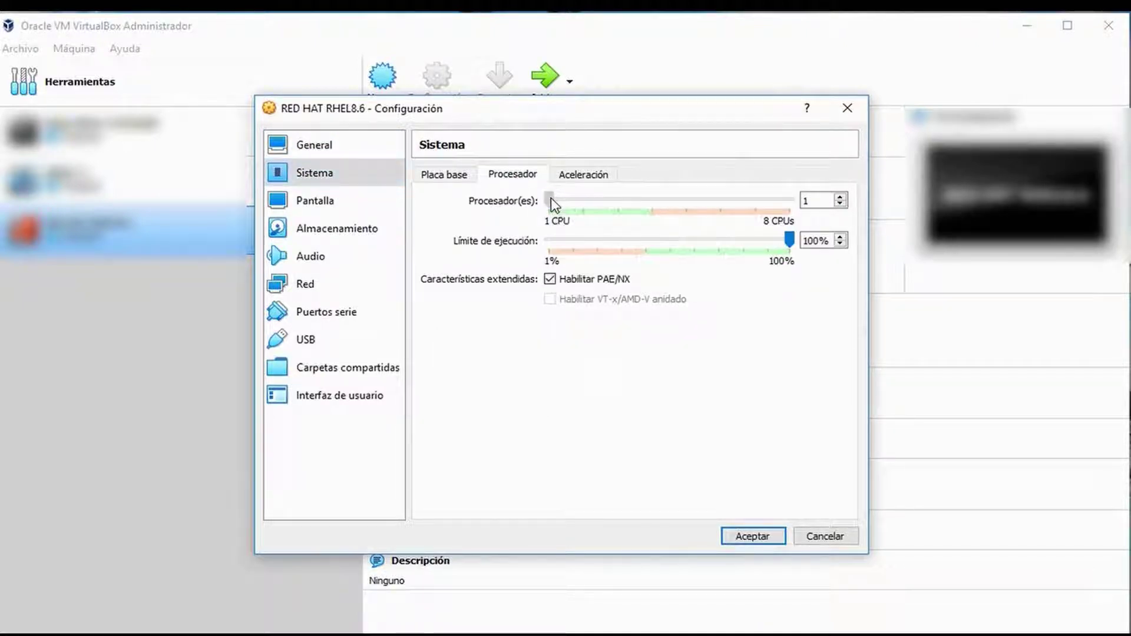
drag(552, 201, 580, 202)
Step: Exclude the floppy drive (Disquete) from the boot order and set the pointing device to Tableta USB
click(454, 177)
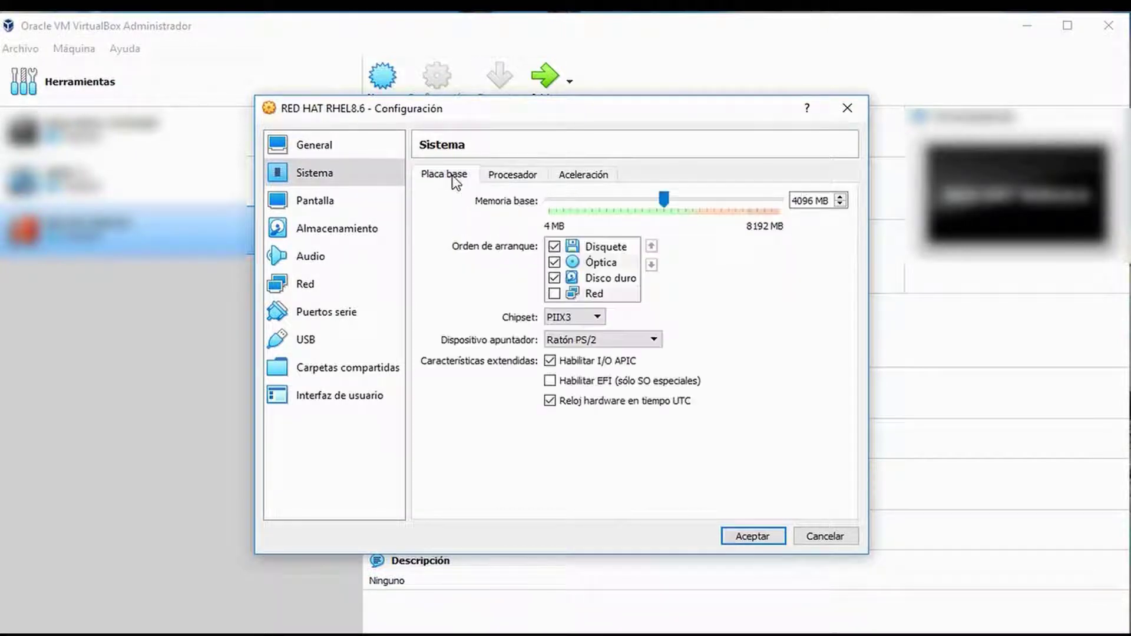
click(554, 247)
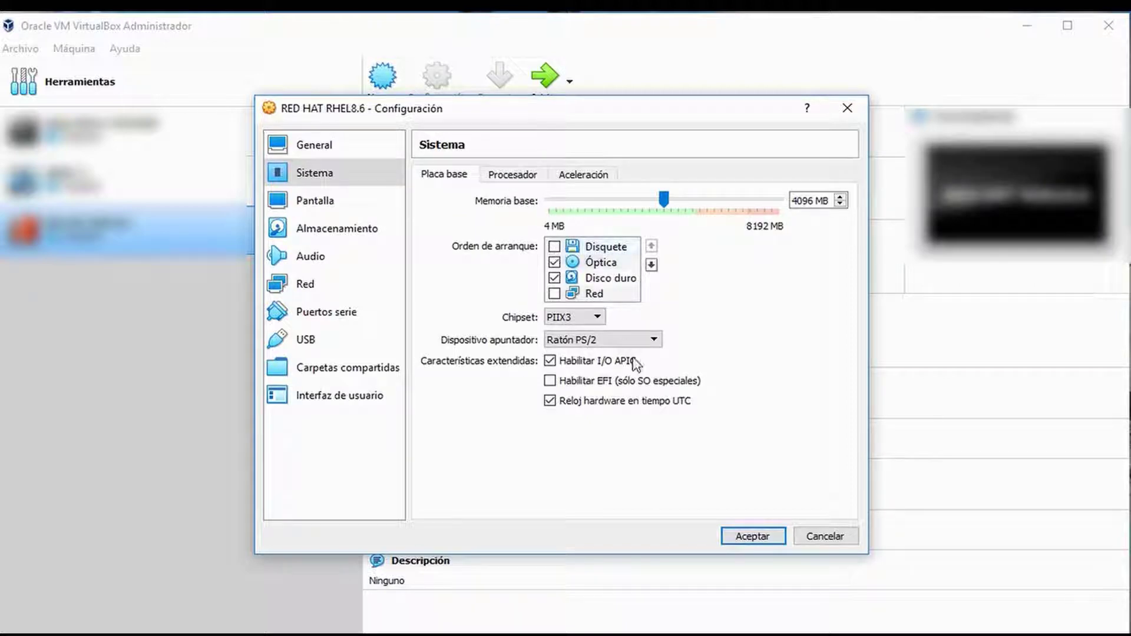
click(653, 340)
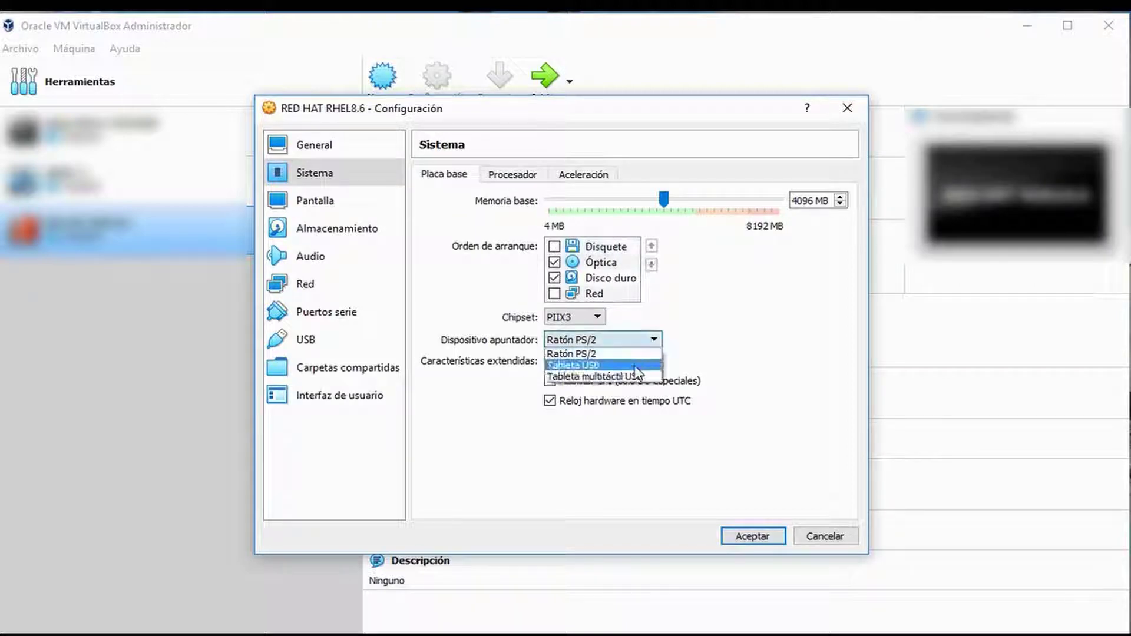
click(635, 365)
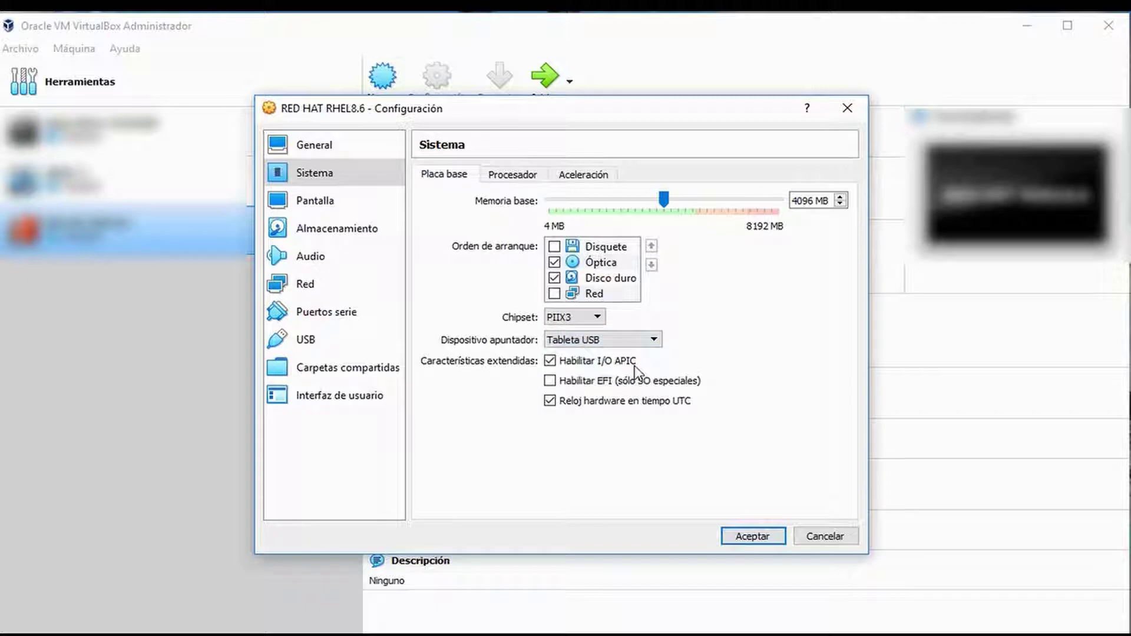
Step: Attach the rhel-8.6-x86_64-dvd image from the desktop to the empty IDE optical drive and save the machine settings
click(338, 231)
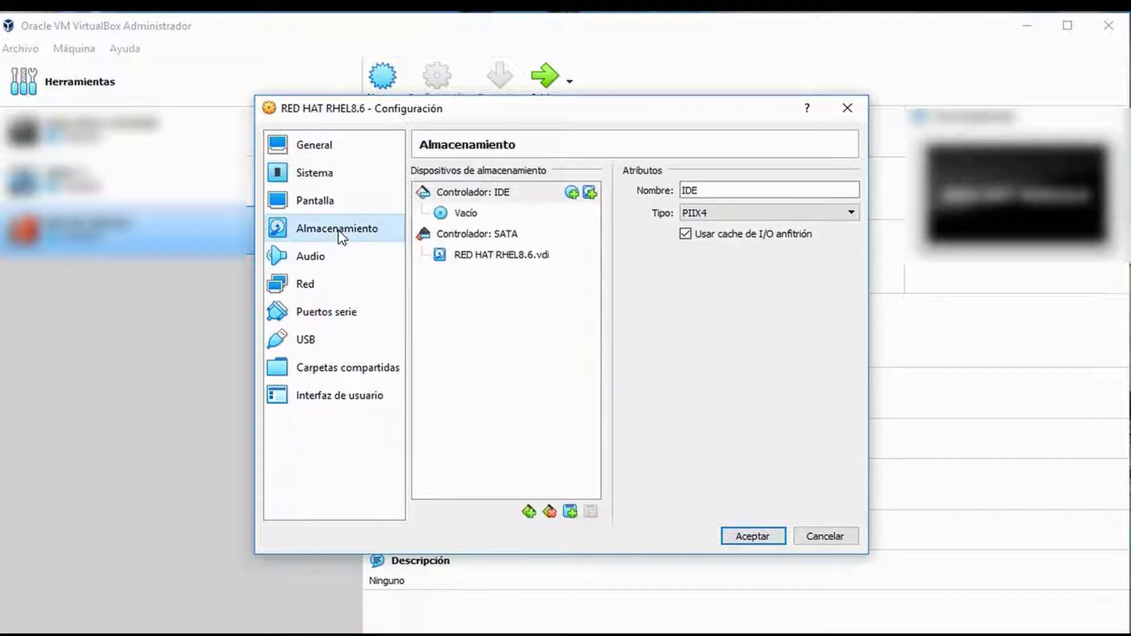
click(460, 214)
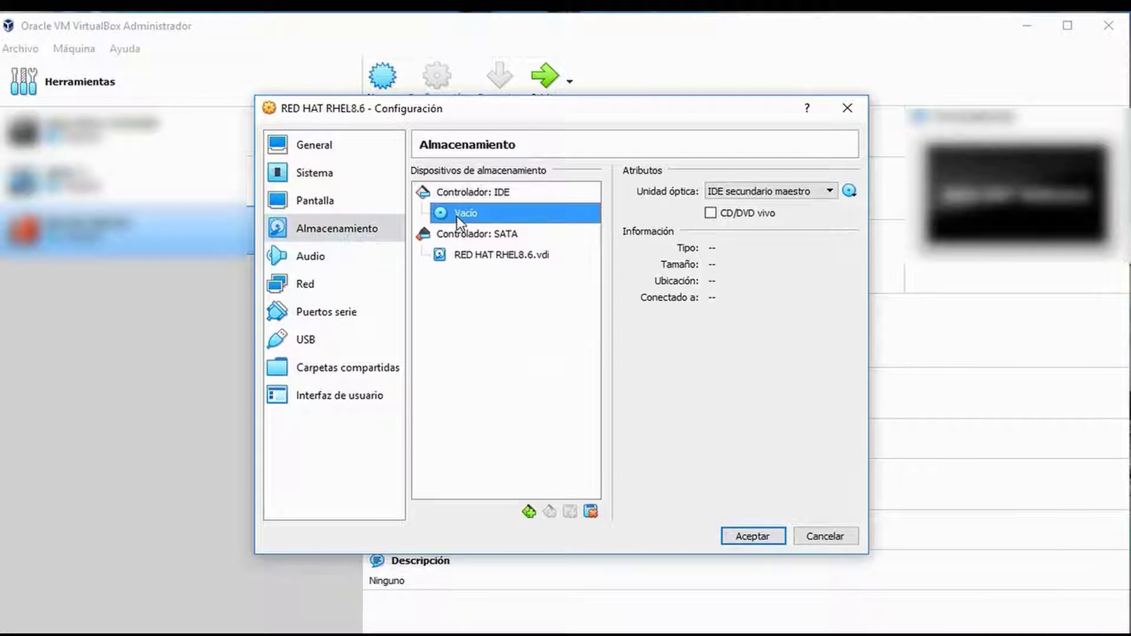
click(849, 191)
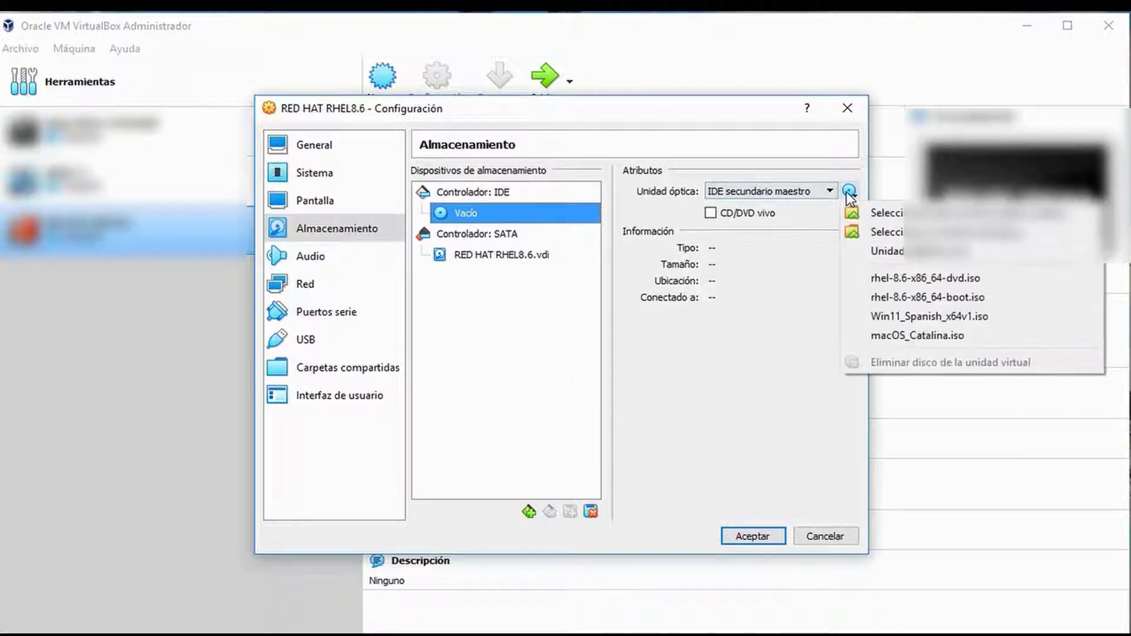
click(881, 234)
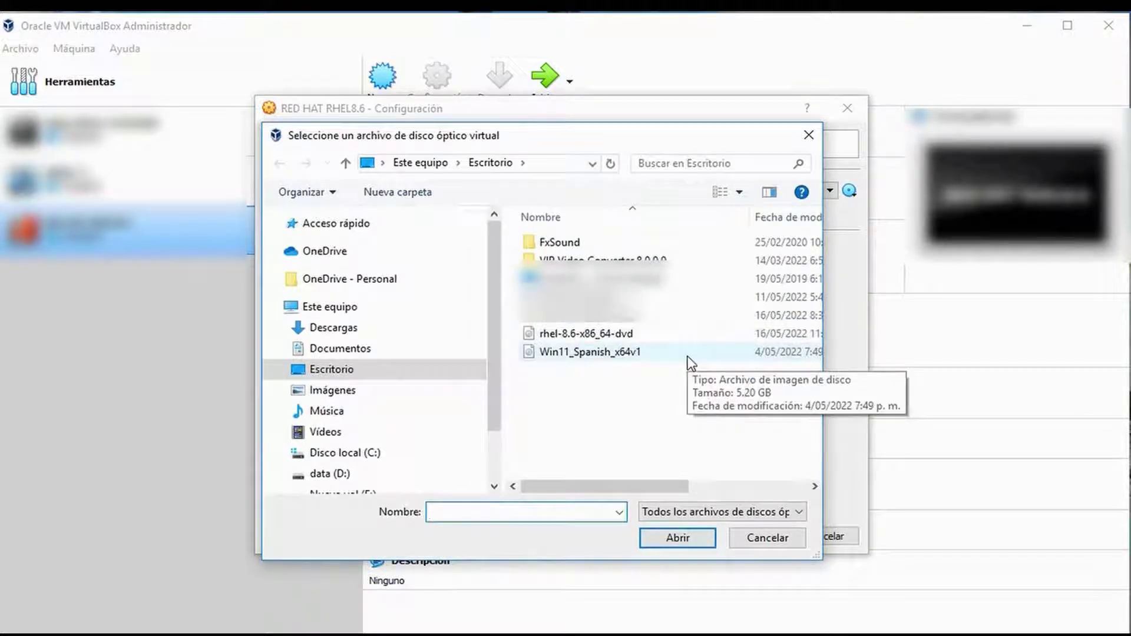
click(653, 333)
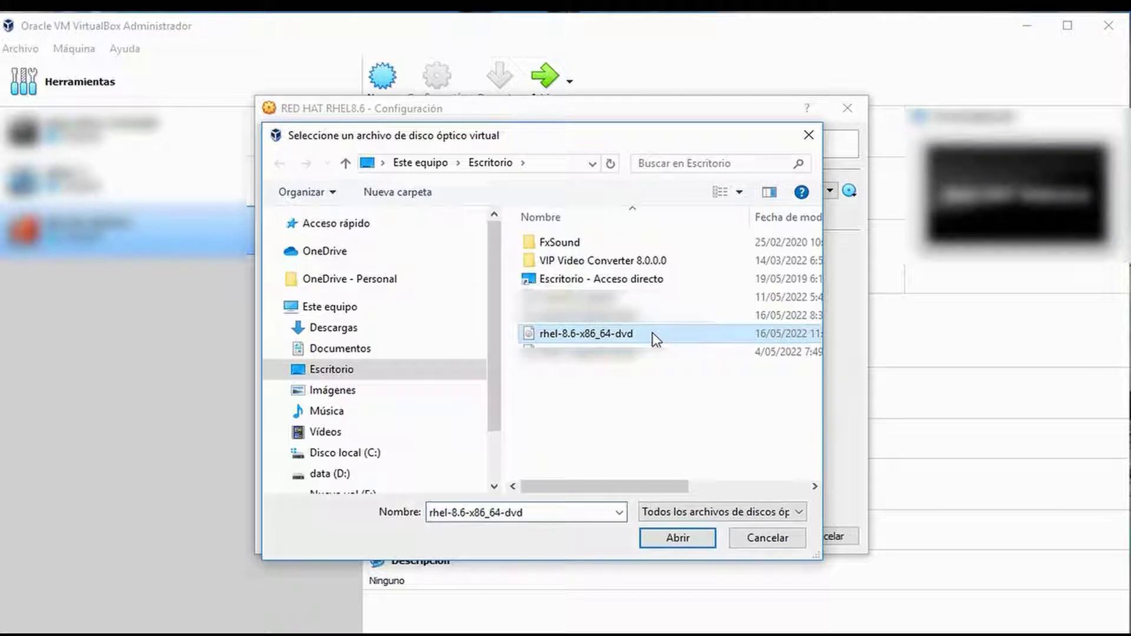
click(677, 539)
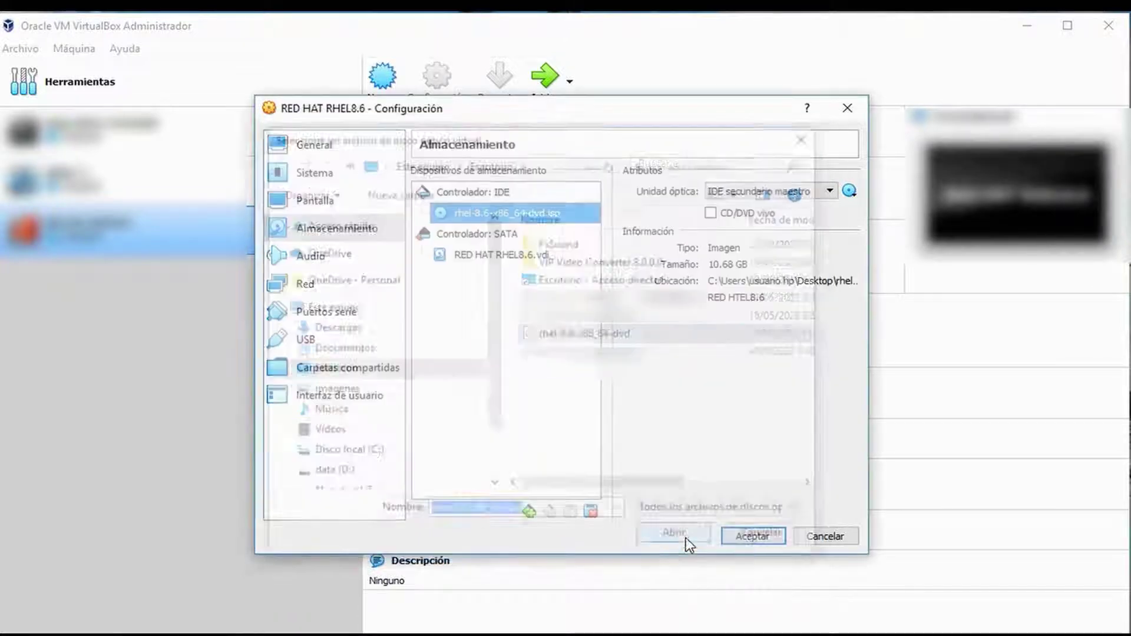
click(741, 537)
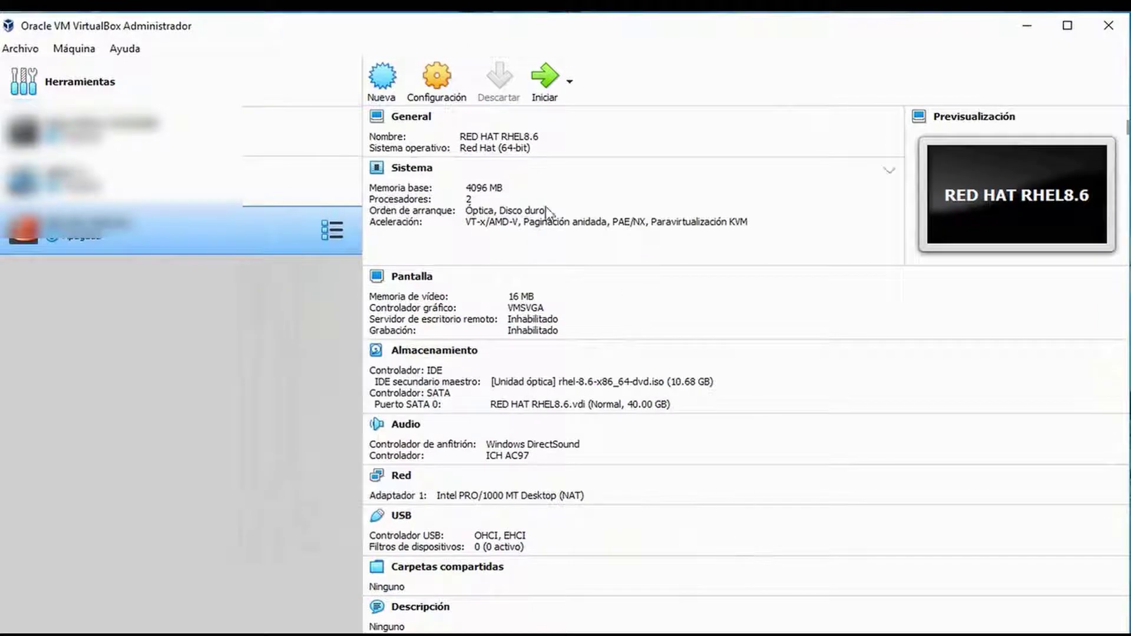
Step: Review the machine's USB controller settings and close the configuration
click(434, 95)
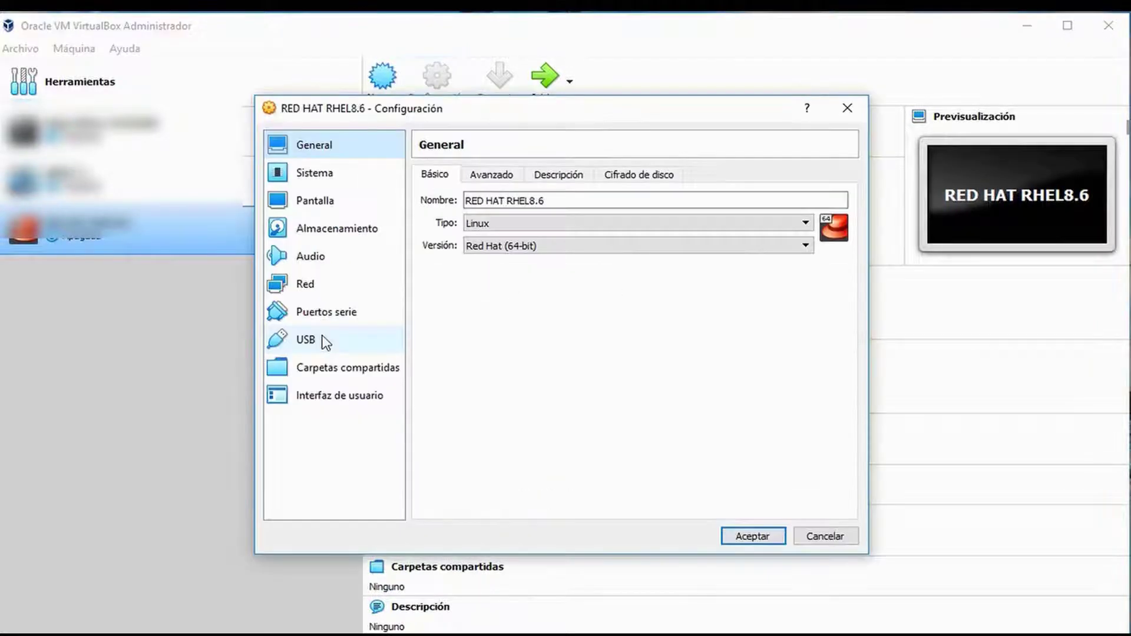
click(326, 342)
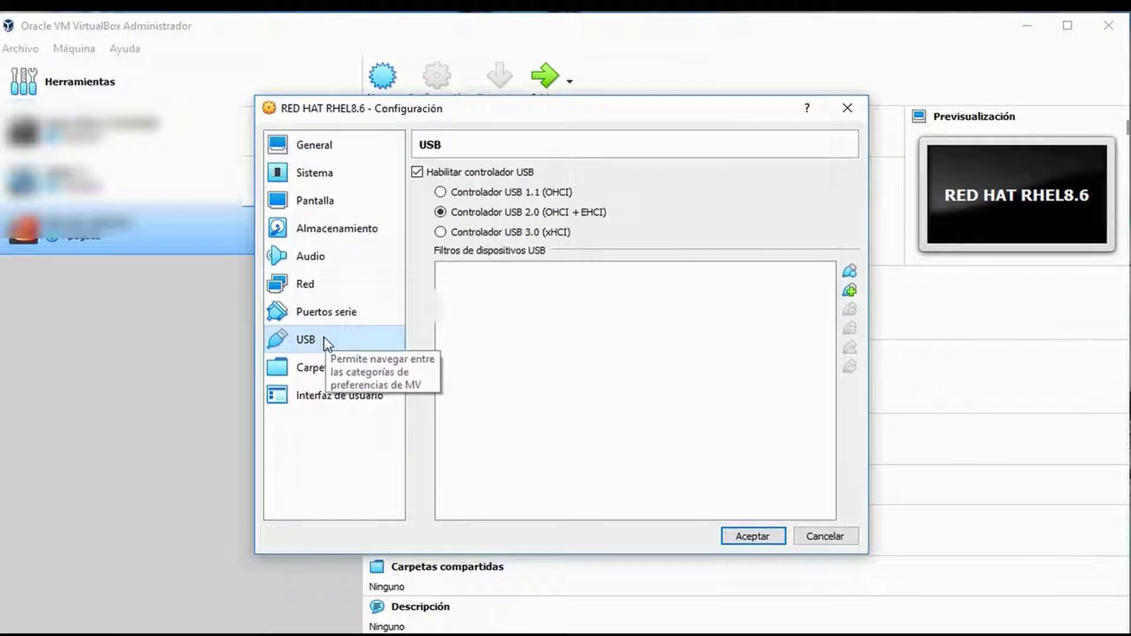
click(748, 538)
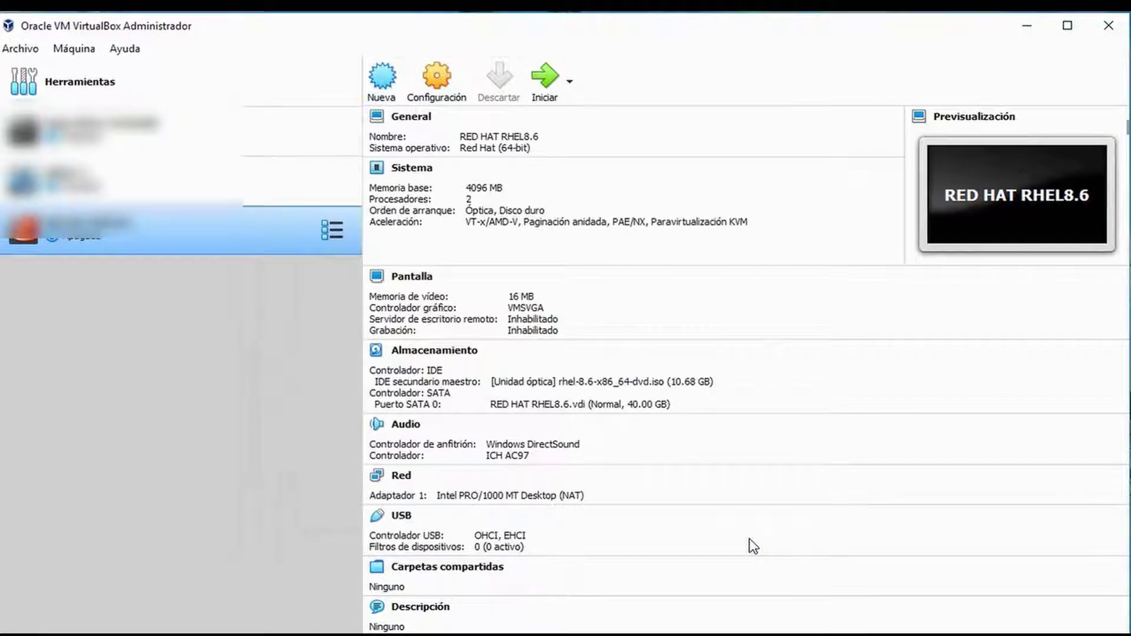
Step: Start the virtual machine and boot the option Install Red Hat Enterprise Linux 8.6
click(543, 79)
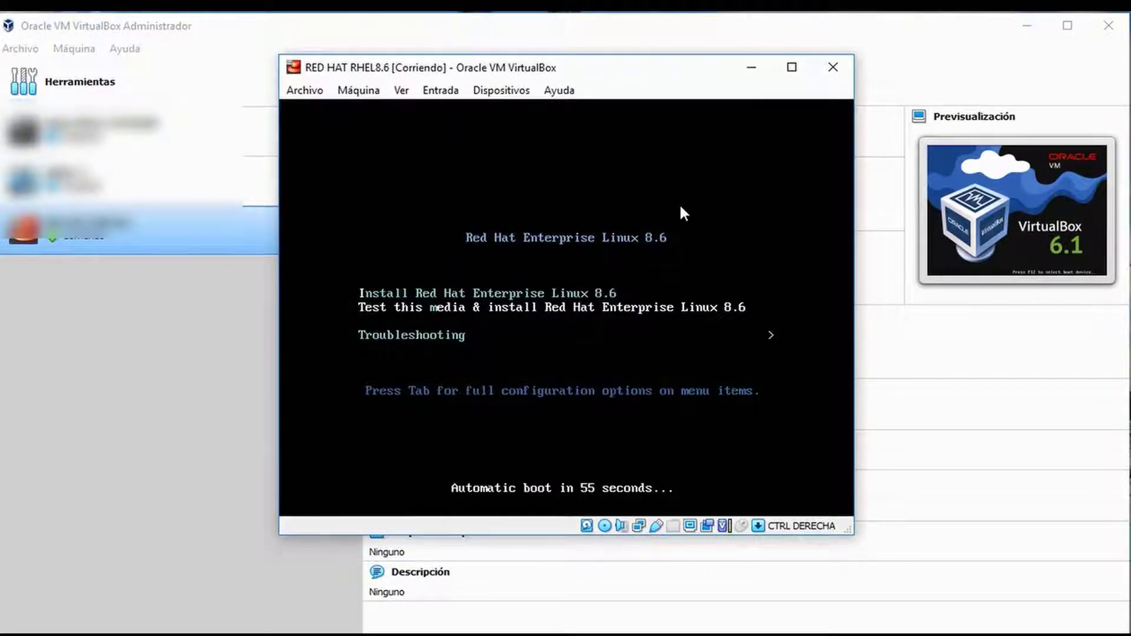
key(Up)
key(Return)
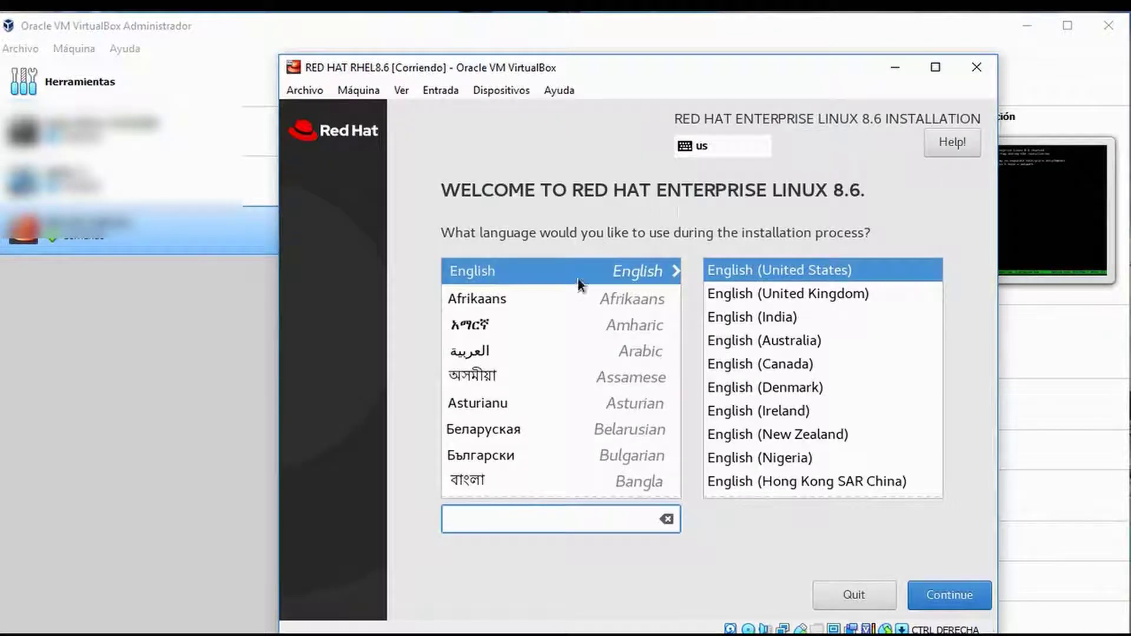
Step: Search the installer's languages for "sp" and choose Español (Perú) as the installation language
scroll(600, 312, down, 15)
text(s)
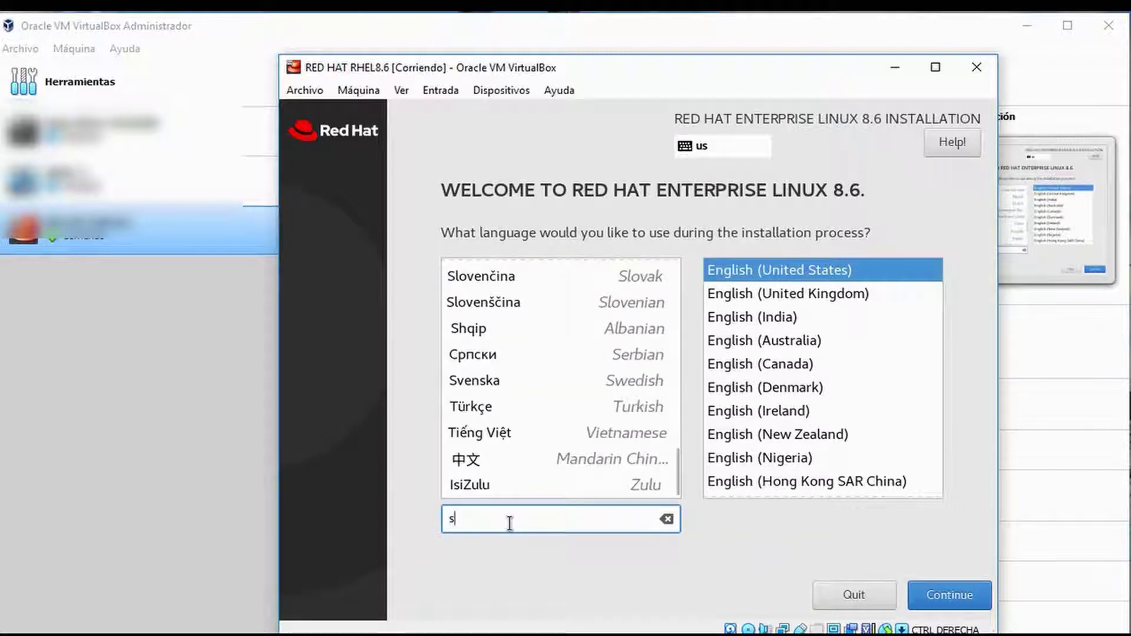
text(p)
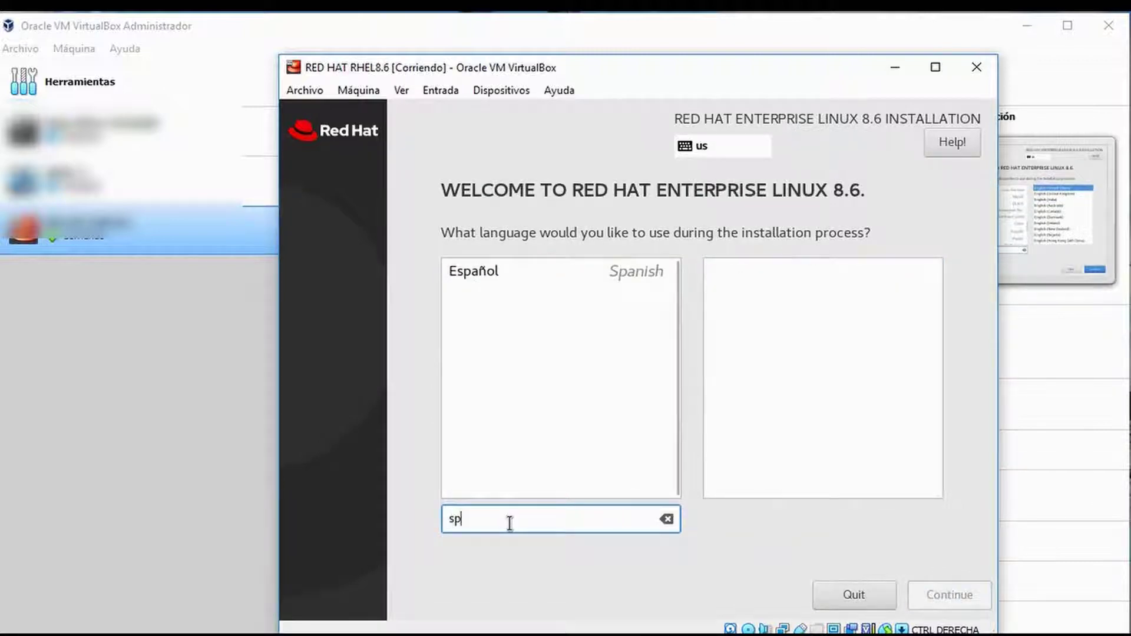
click(472, 274)
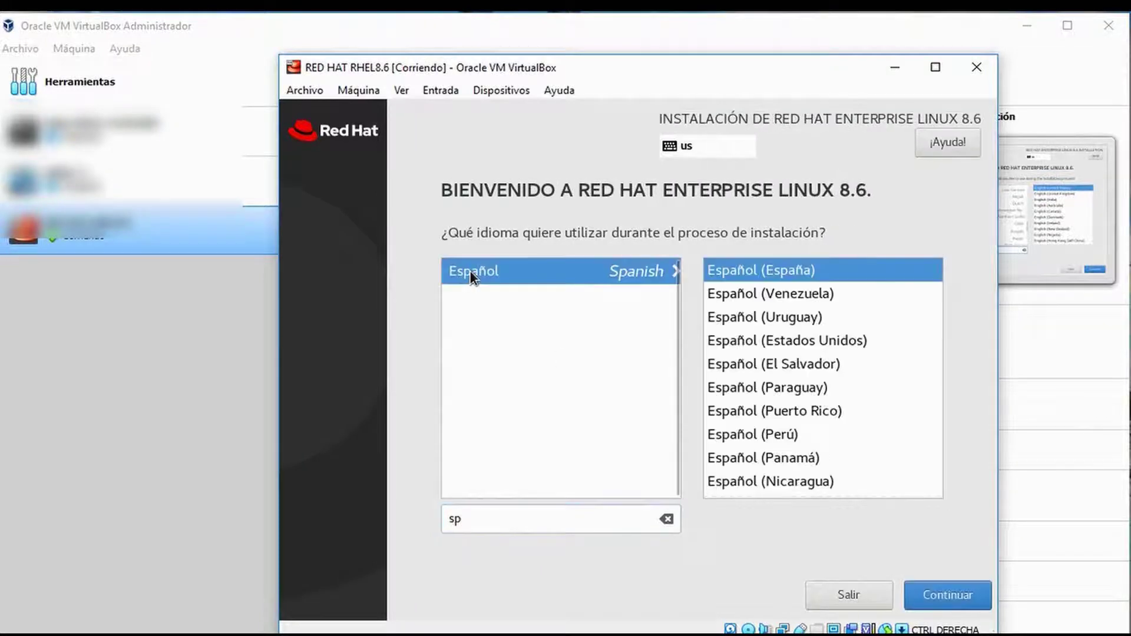
click(763, 434)
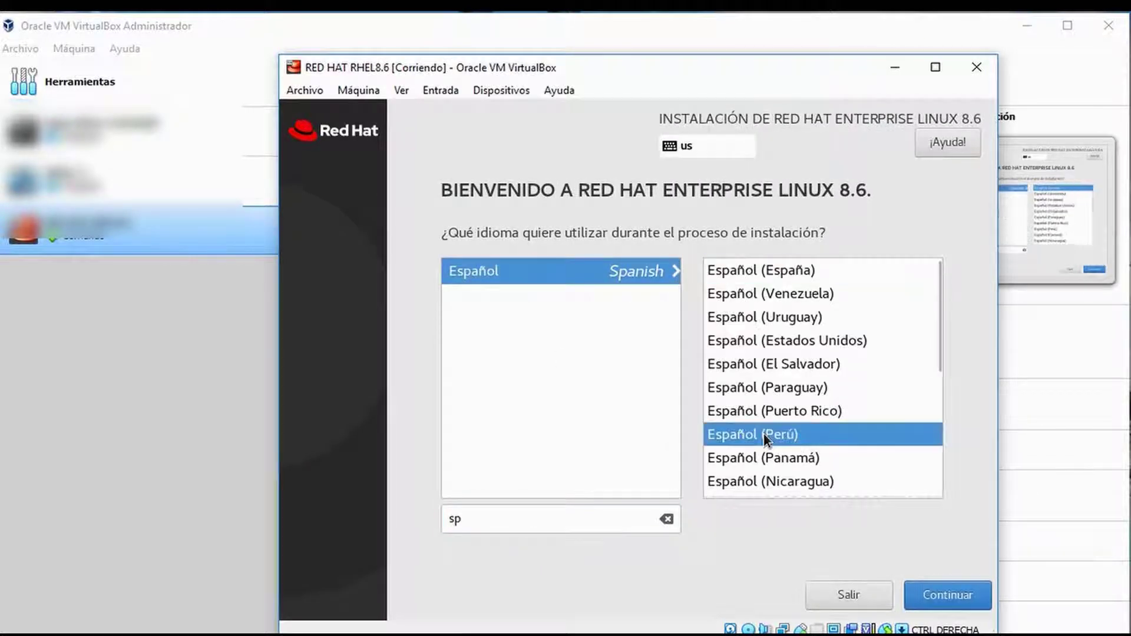
Step: Confirm the installation language and set the time zone to region América, city Lima
click(928, 590)
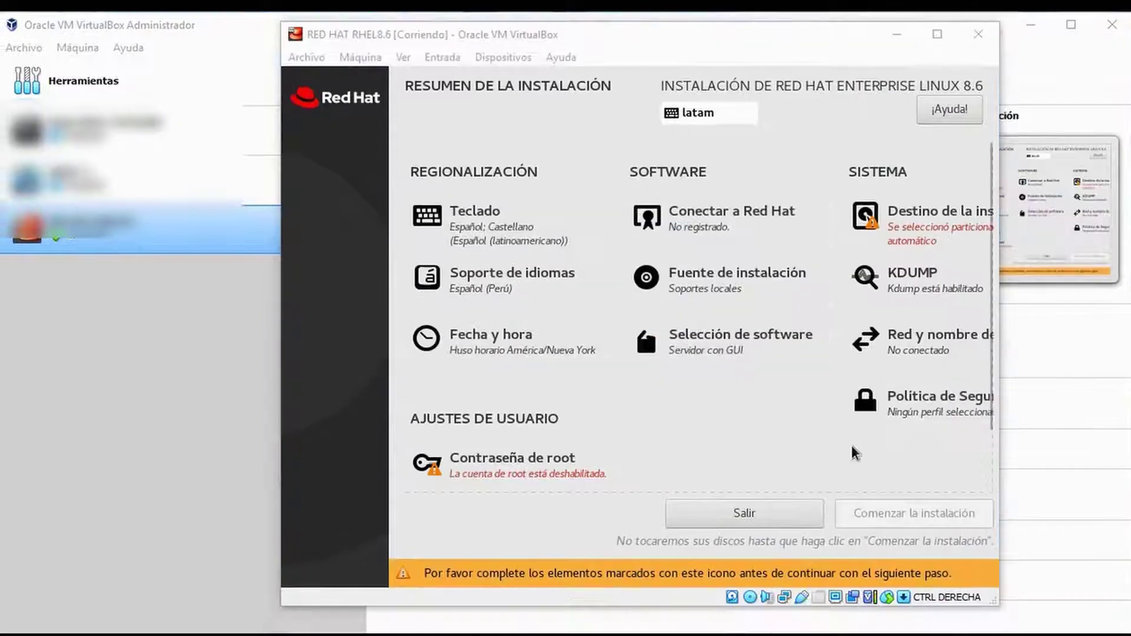
click(508, 334)
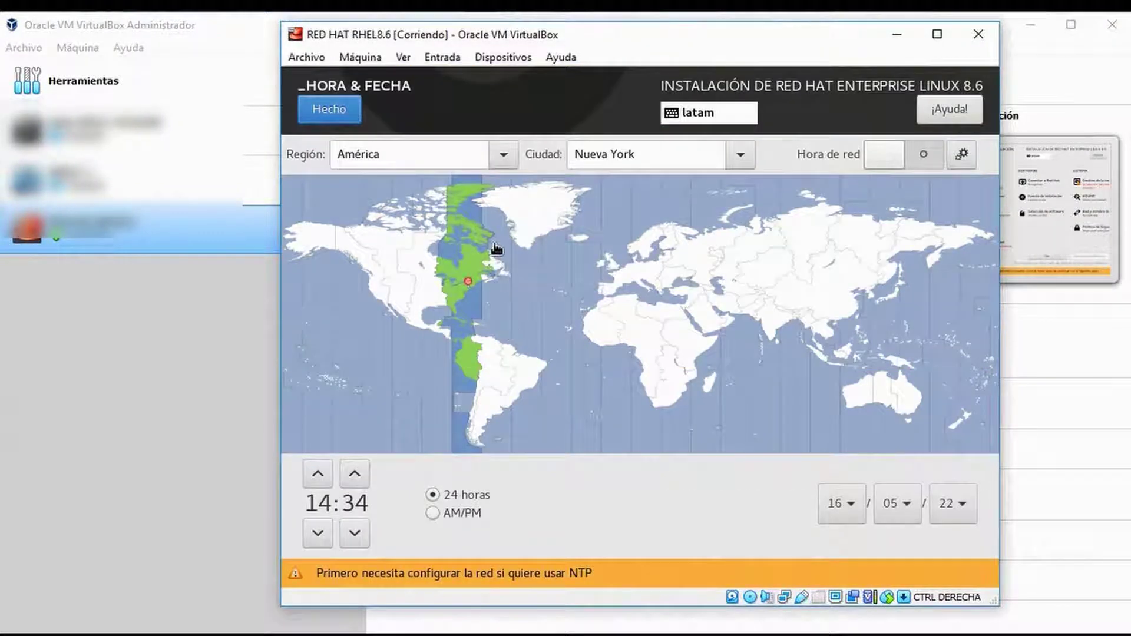
triple_click(648, 154)
text(L)
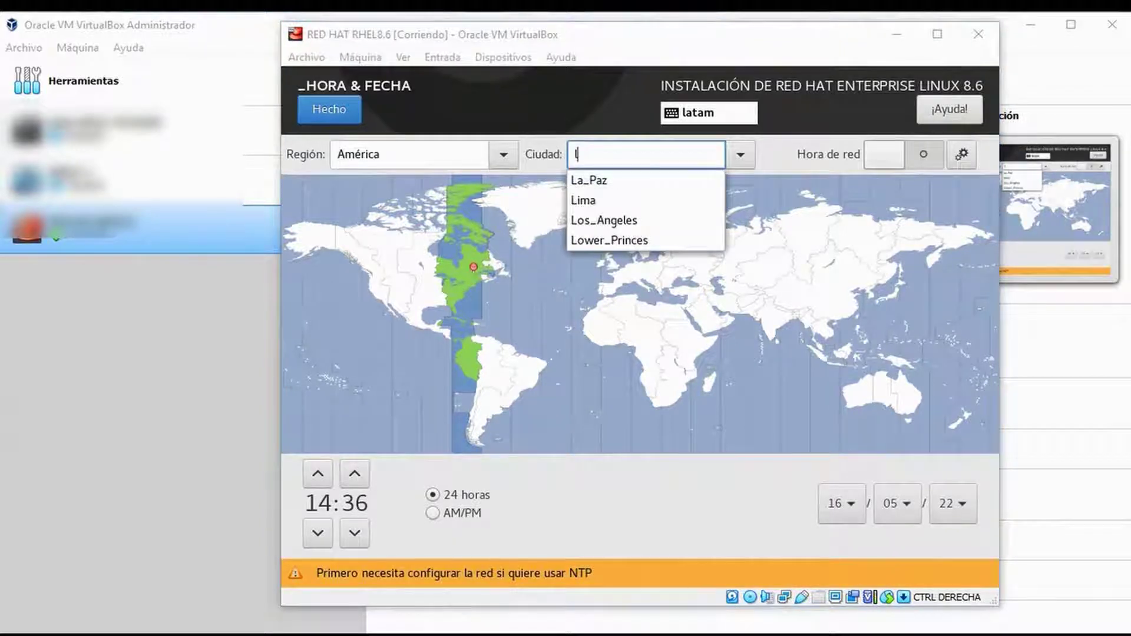
click(586, 200)
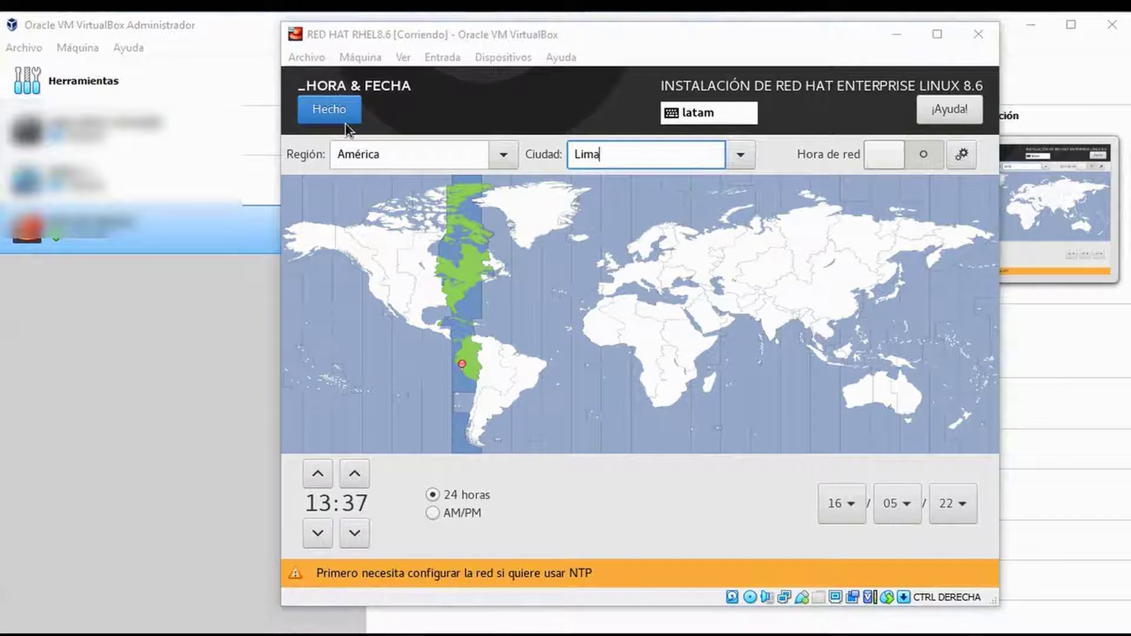
click(325, 109)
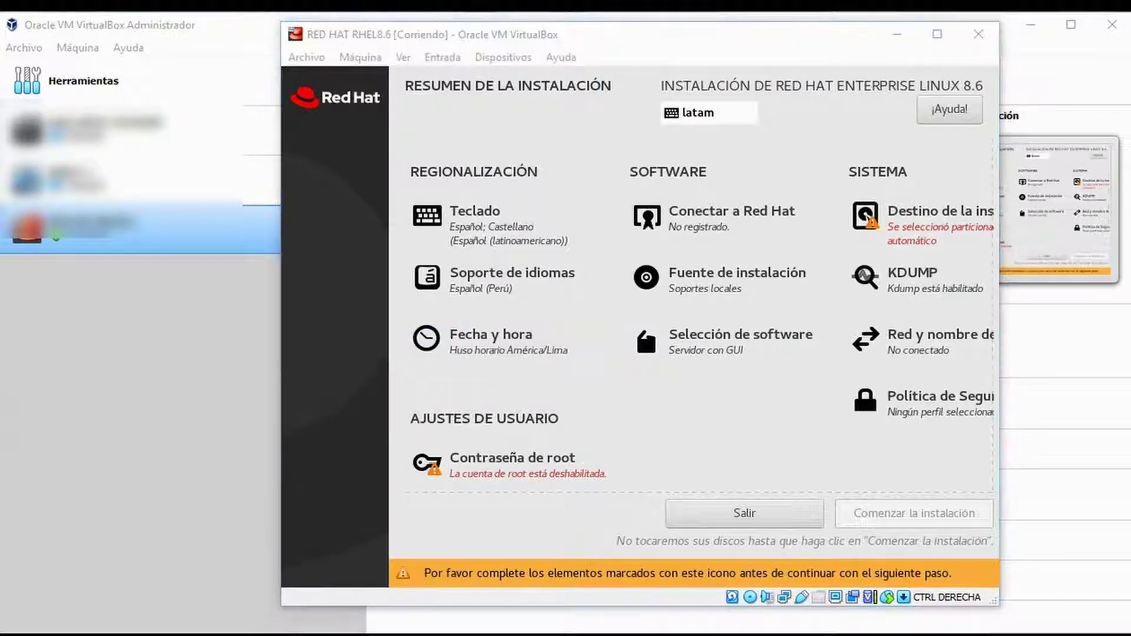
Step: Review the installation source and choose Server as the base environment in the software selection
click(736, 286)
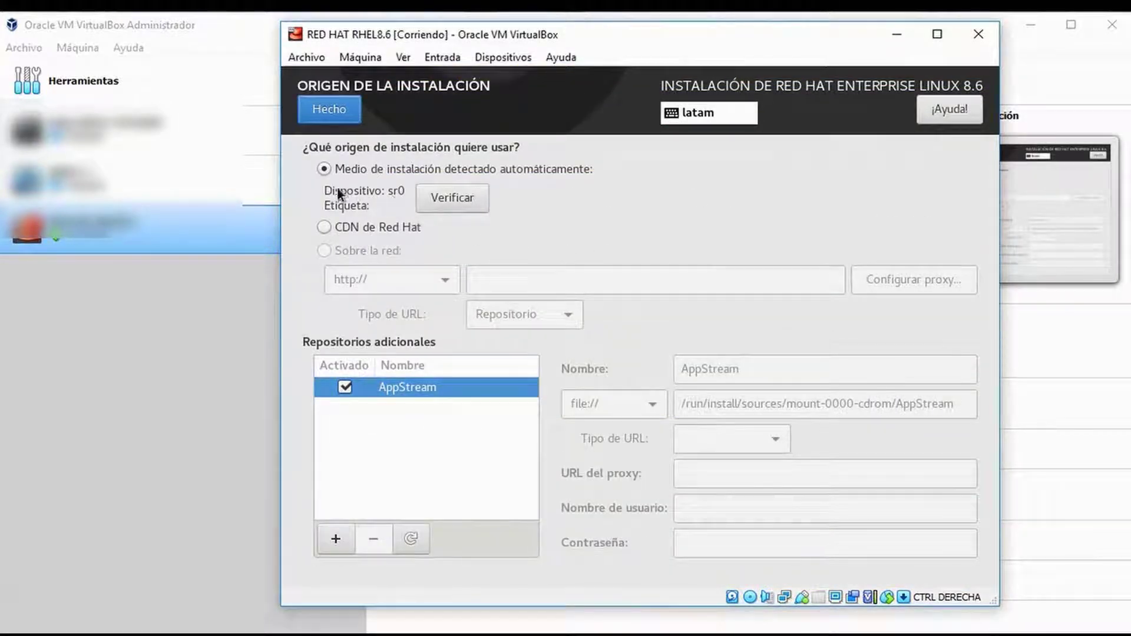
click(317, 117)
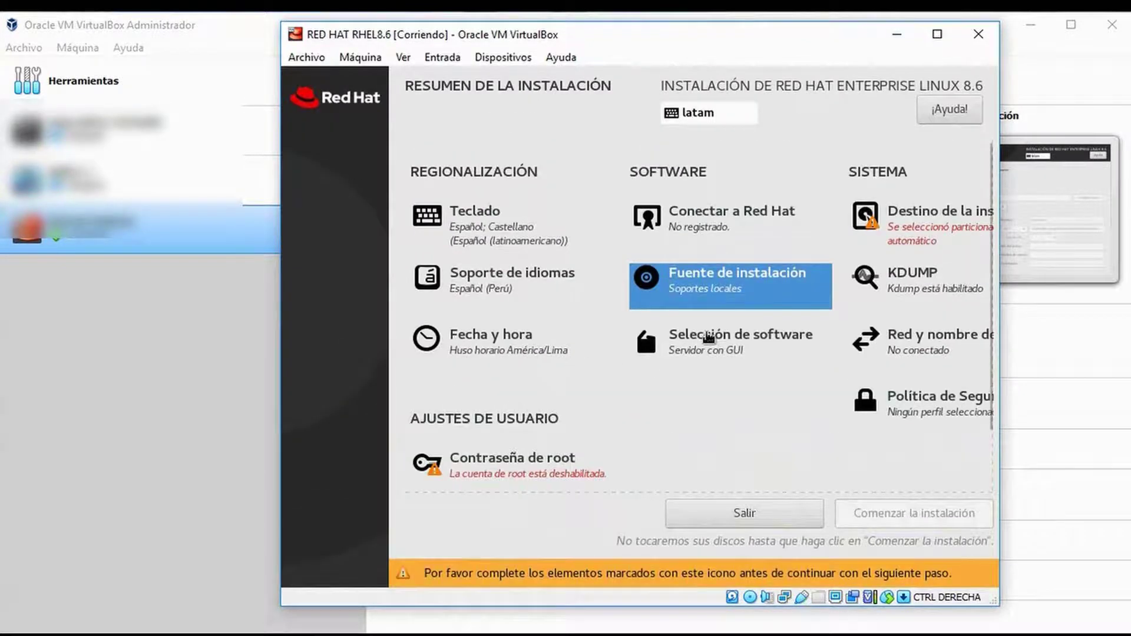
click(709, 338)
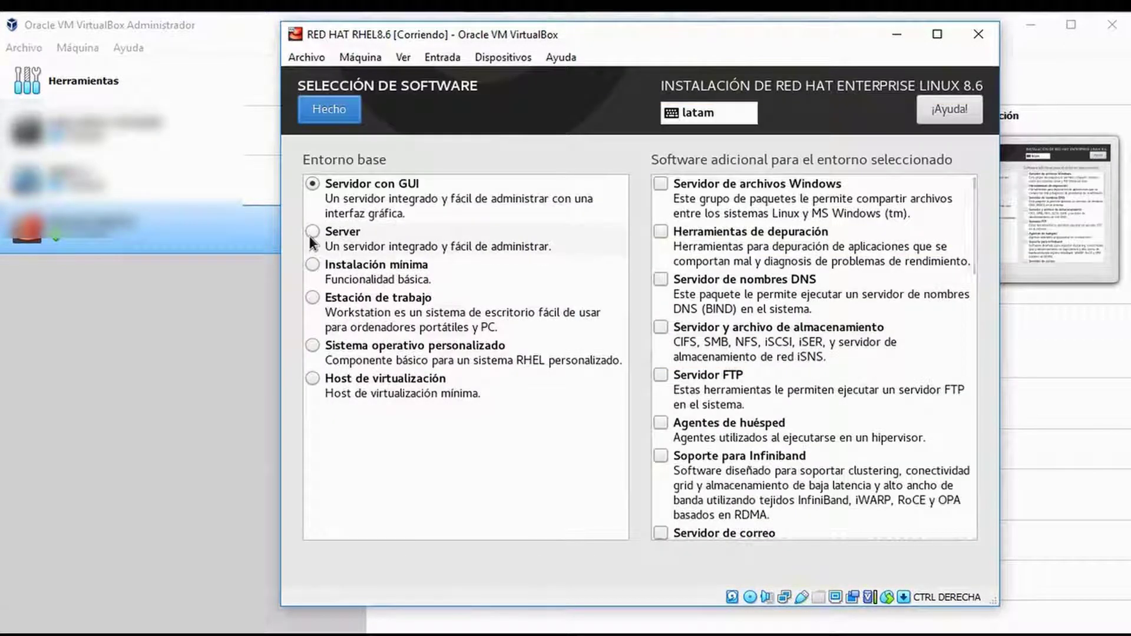
click(312, 232)
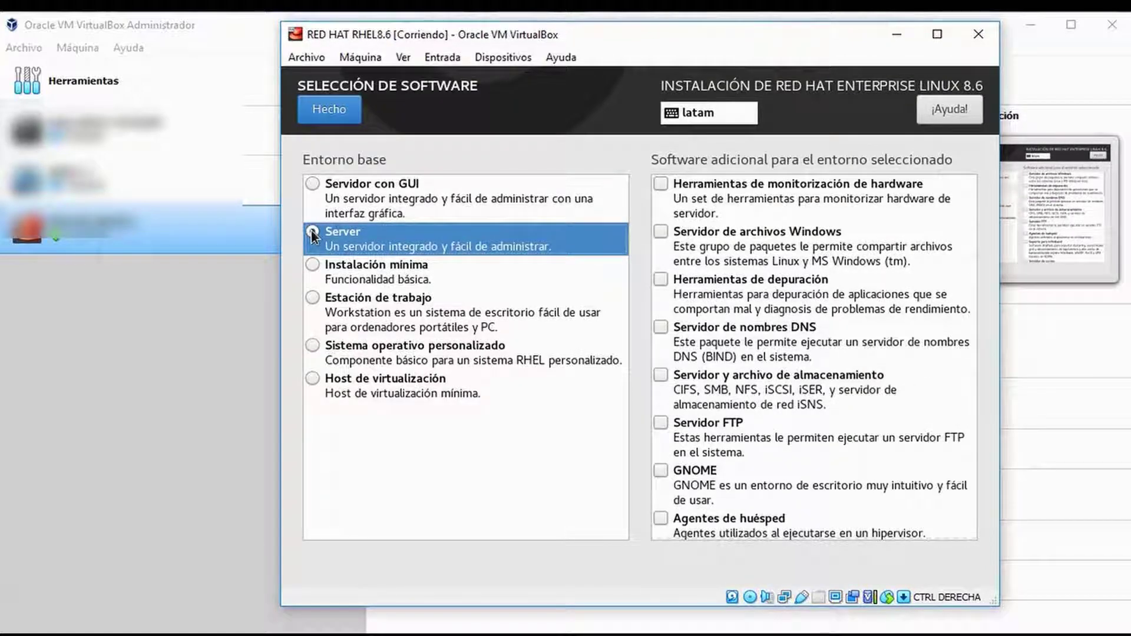
click(316, 298)
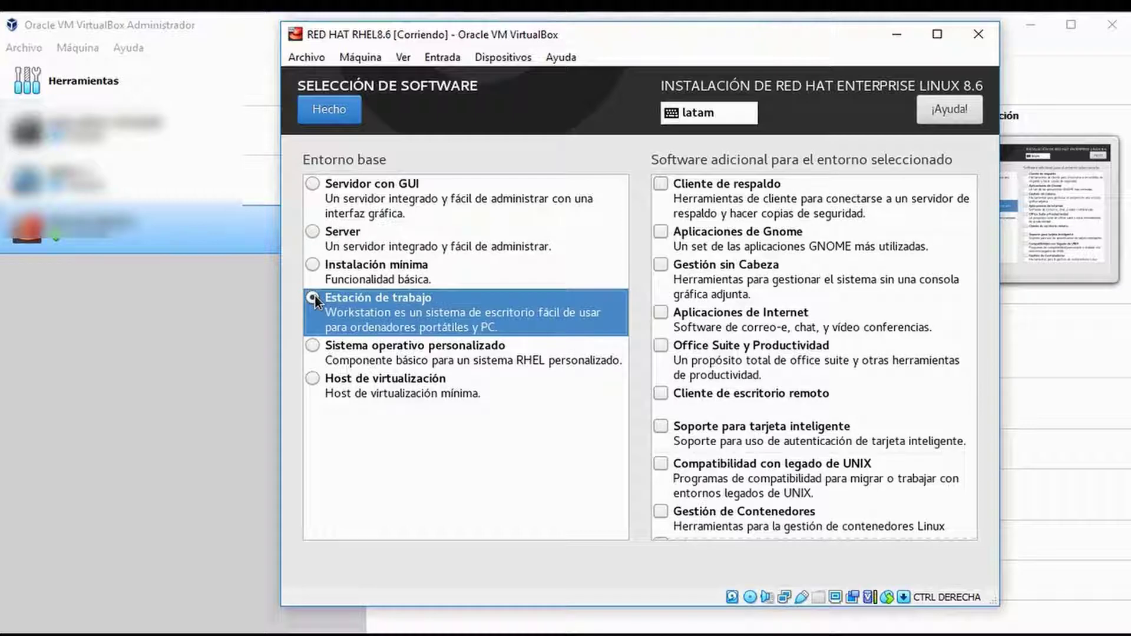
click(311, 240)
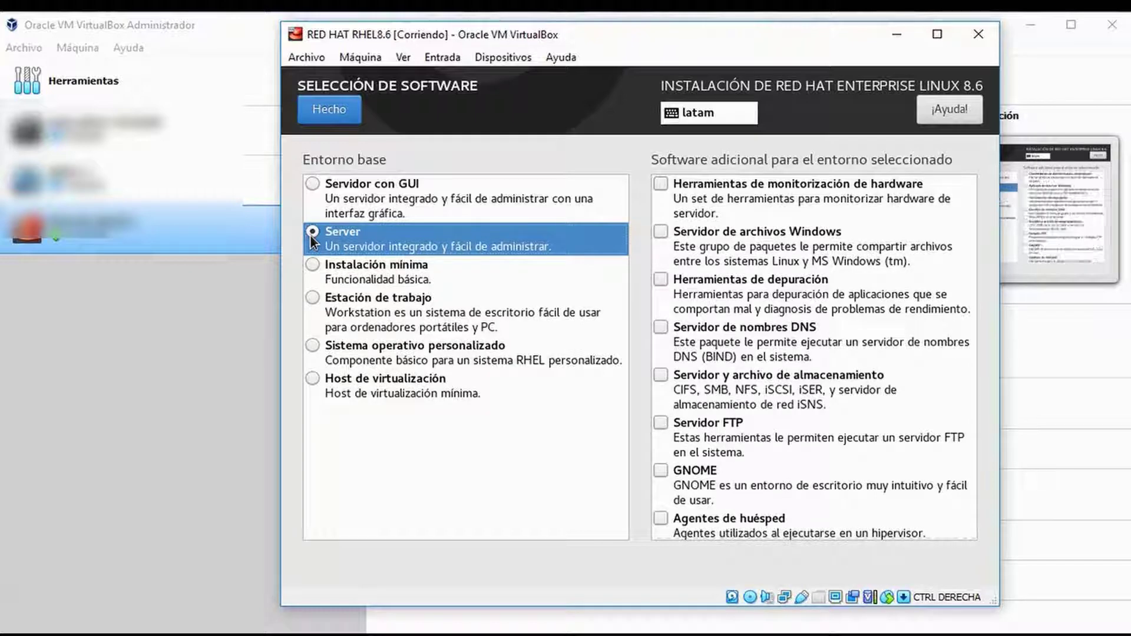
Step: Add GNOME, Servidor FTP, Servidor y archivo de almacenamiento, Servidor de archivos Windows, Herramientas de monitorización de hardware and Servidor de nombres DNS to the Server environment
click(662, 472)
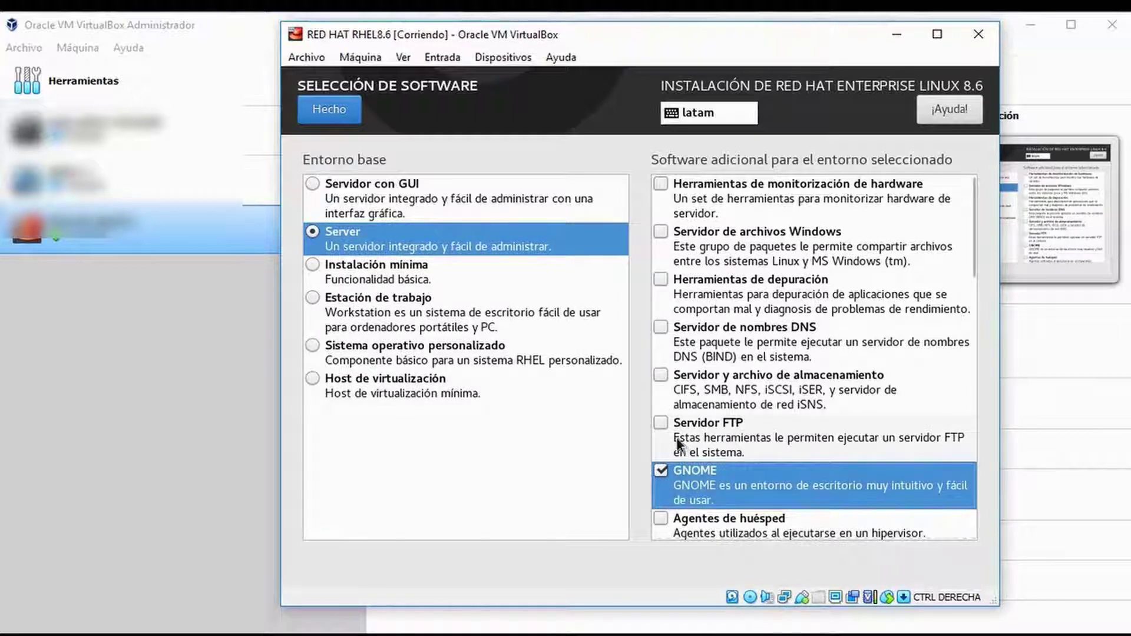
click(661, 422)
click(660, 376)
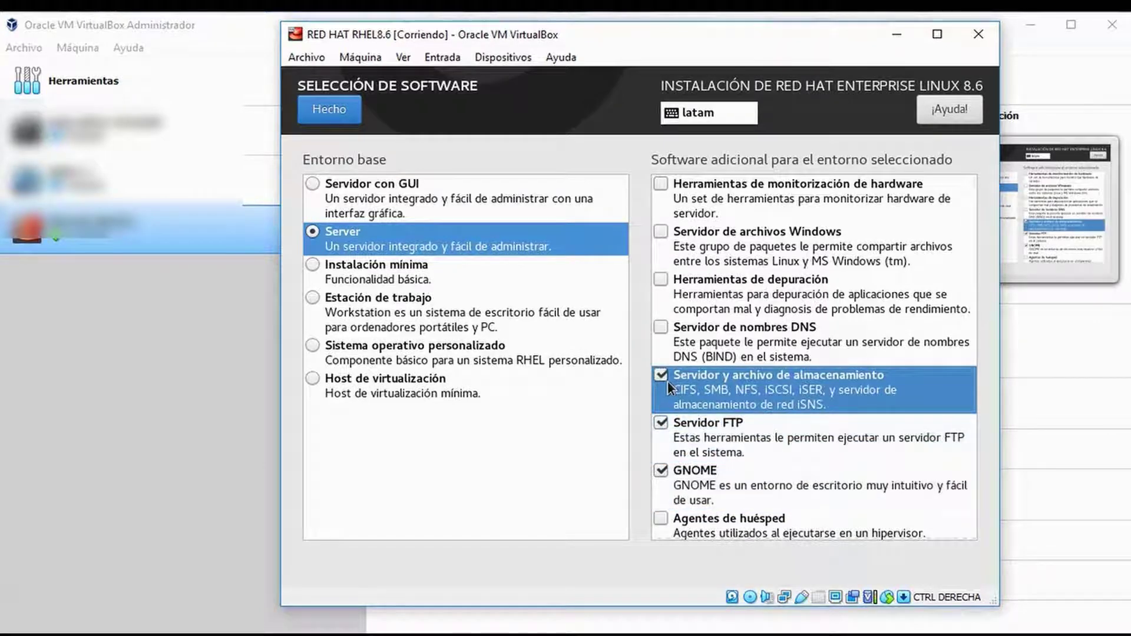
click(656, 236)
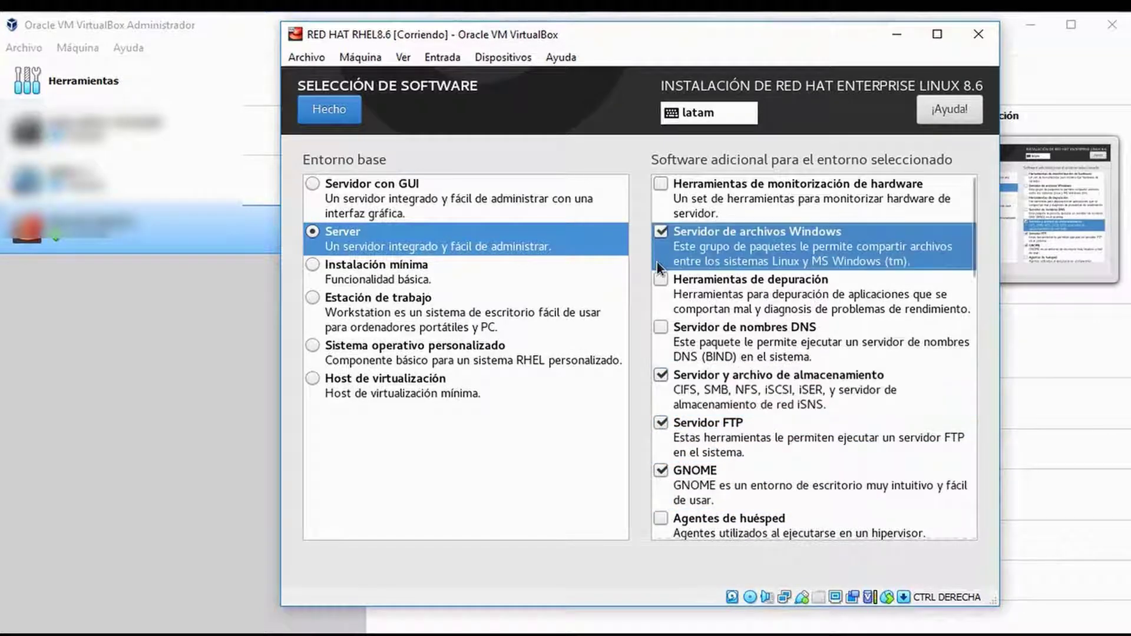
click(660, 188)
click(660, 328)
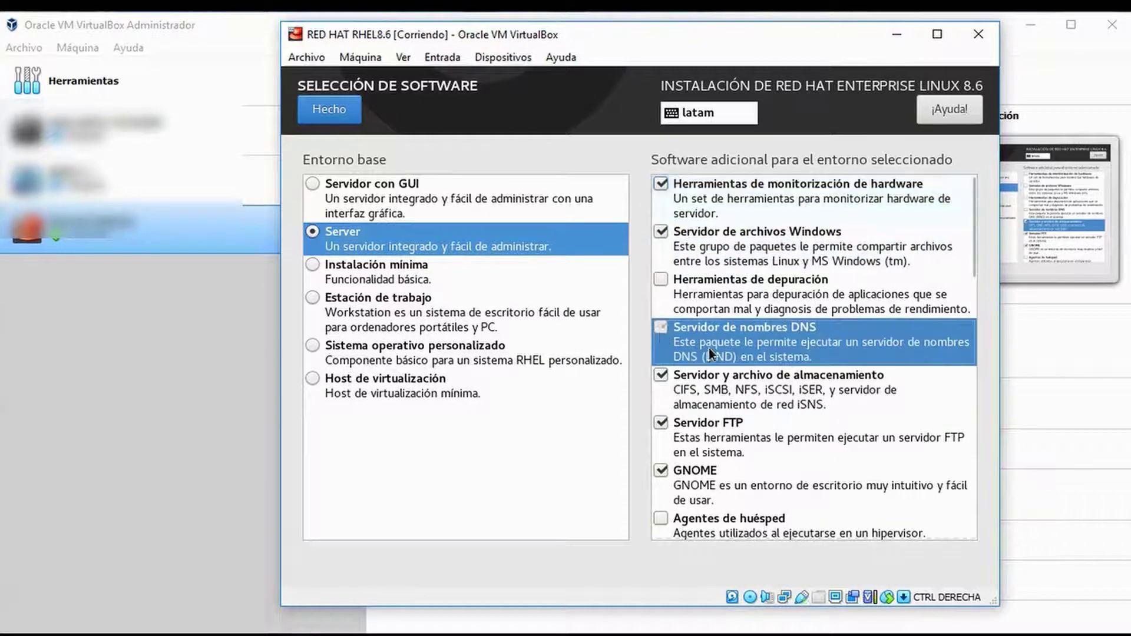
Step: Add Servidor de correo, Servidores de red, Herramientas de rendimiento, Administración remota para Linux and Servidor web básico to the additional software
drag(975, 264, 980, 352)
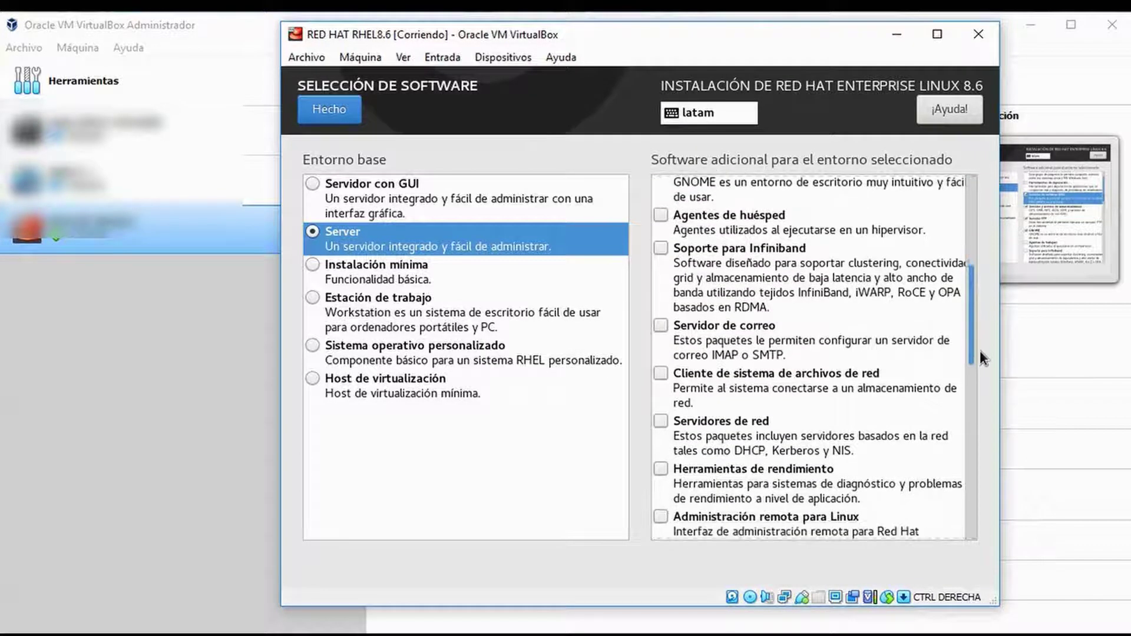
click(663, 326)
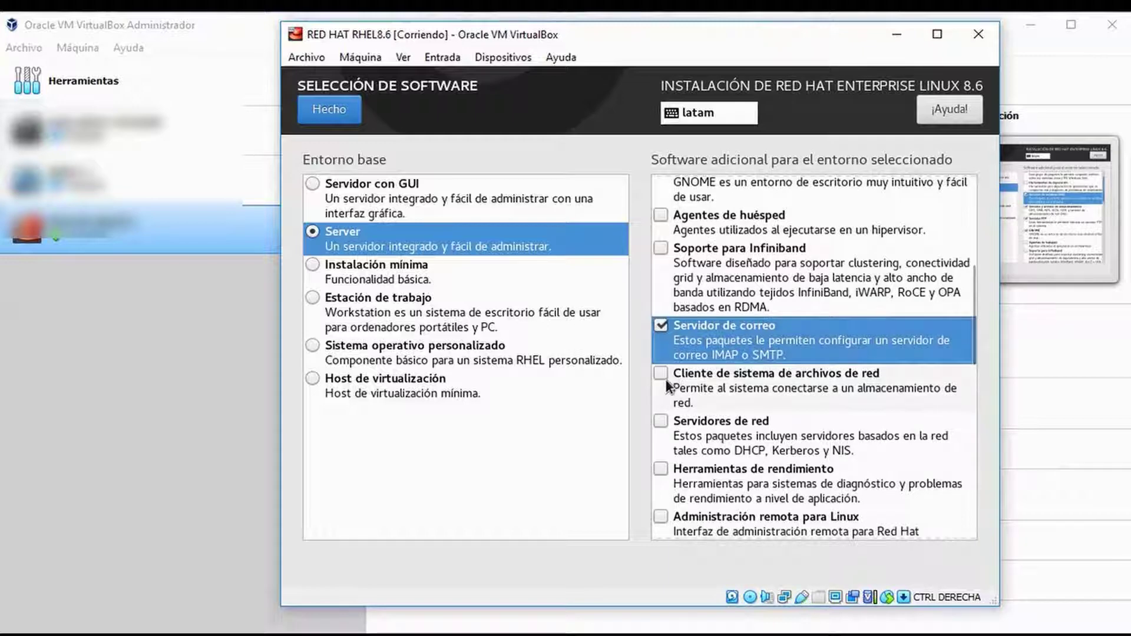
click(662, 423)
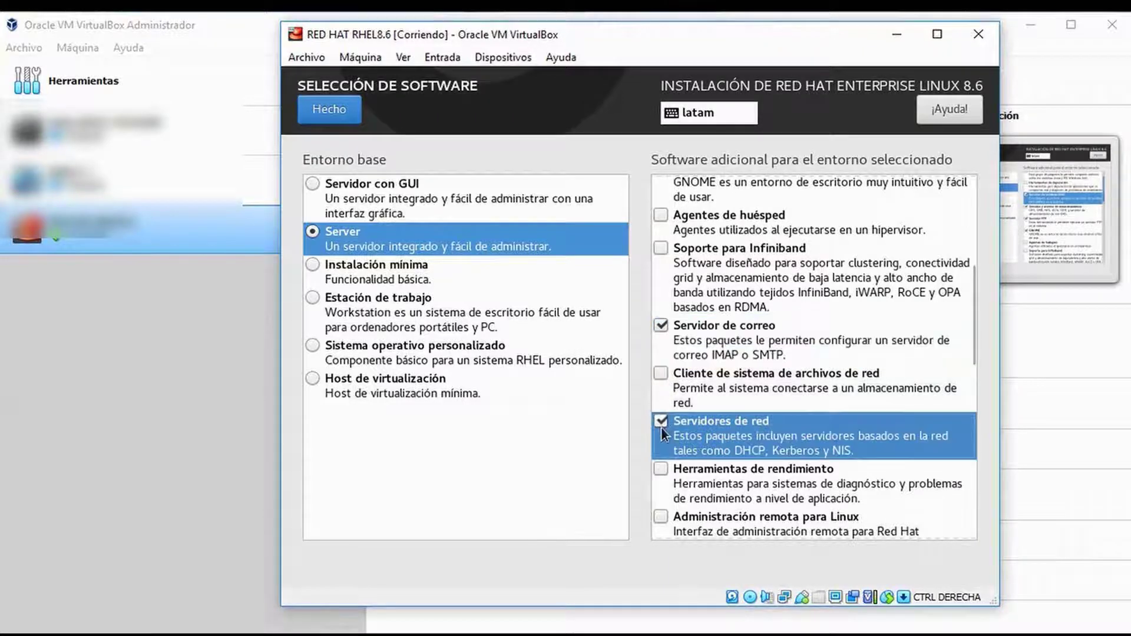
drag(973, 344, 970, 412)
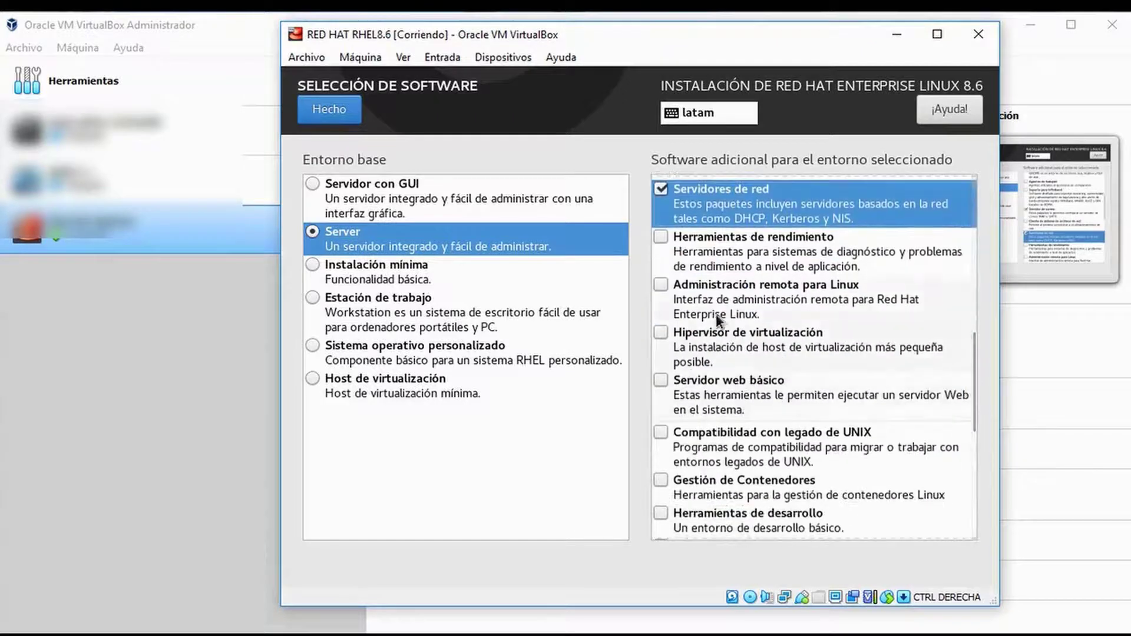
click(661, 238)
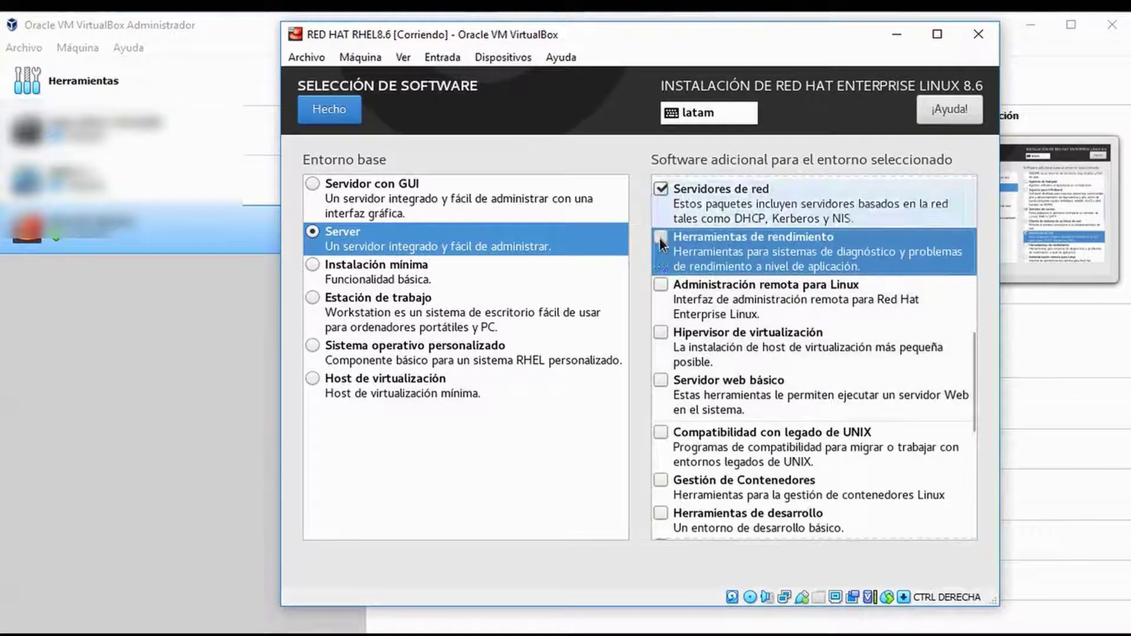
click(660, 286)
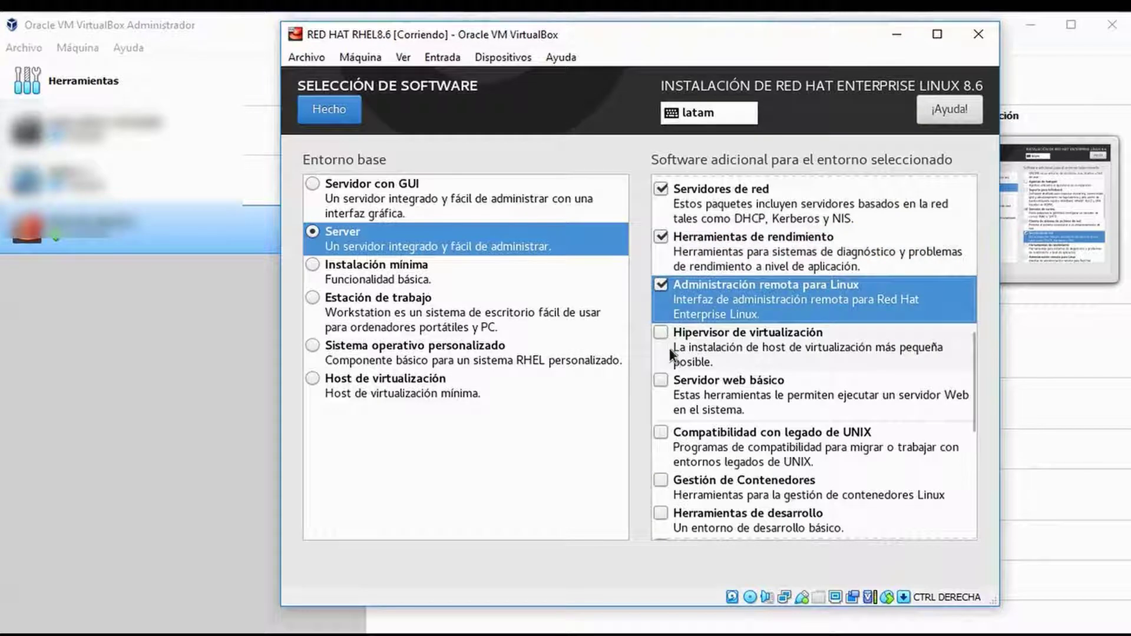
click(662, 381)
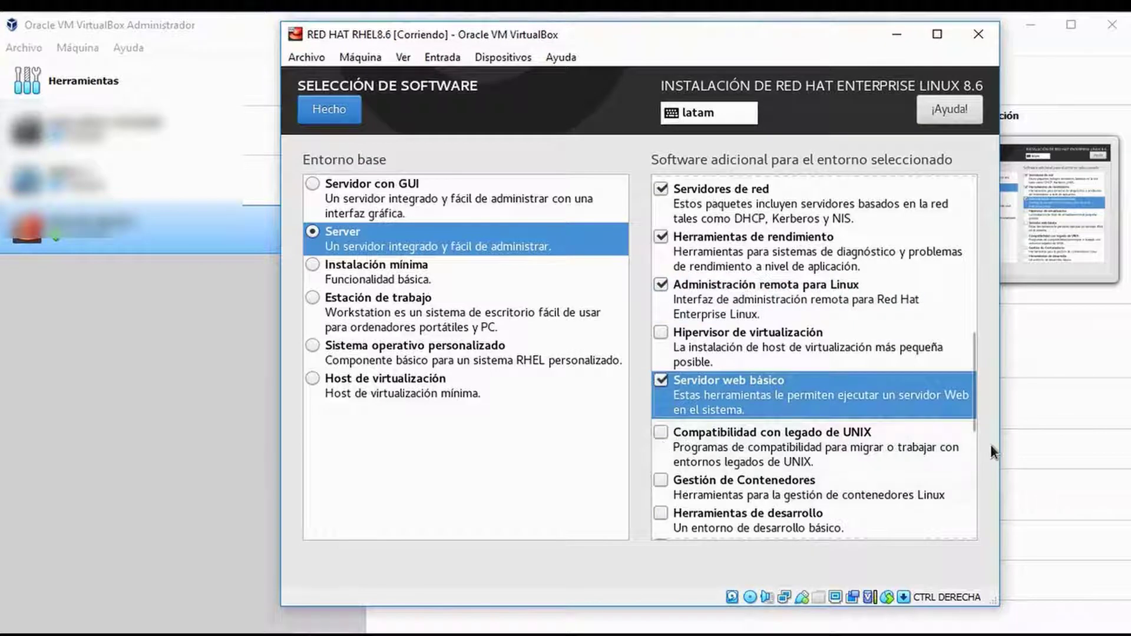
Step: Add Soporte científico, Herramientas de seguridad and Herramientas del sistema, and confirm the software selection
drag(970, 404, 965, 517)
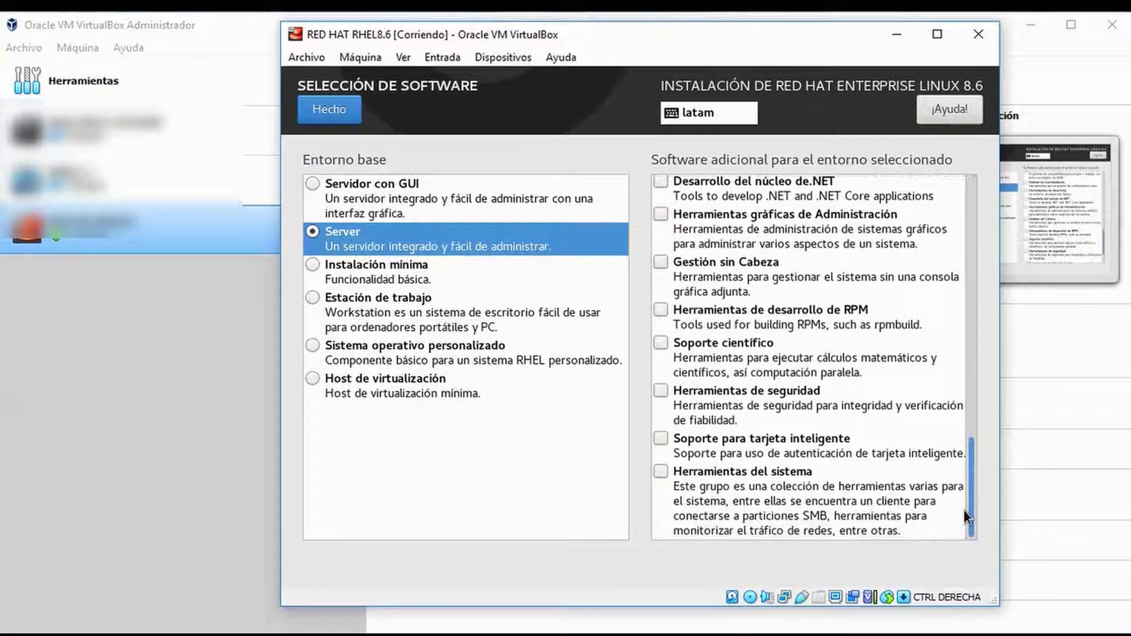
click(660, 343)
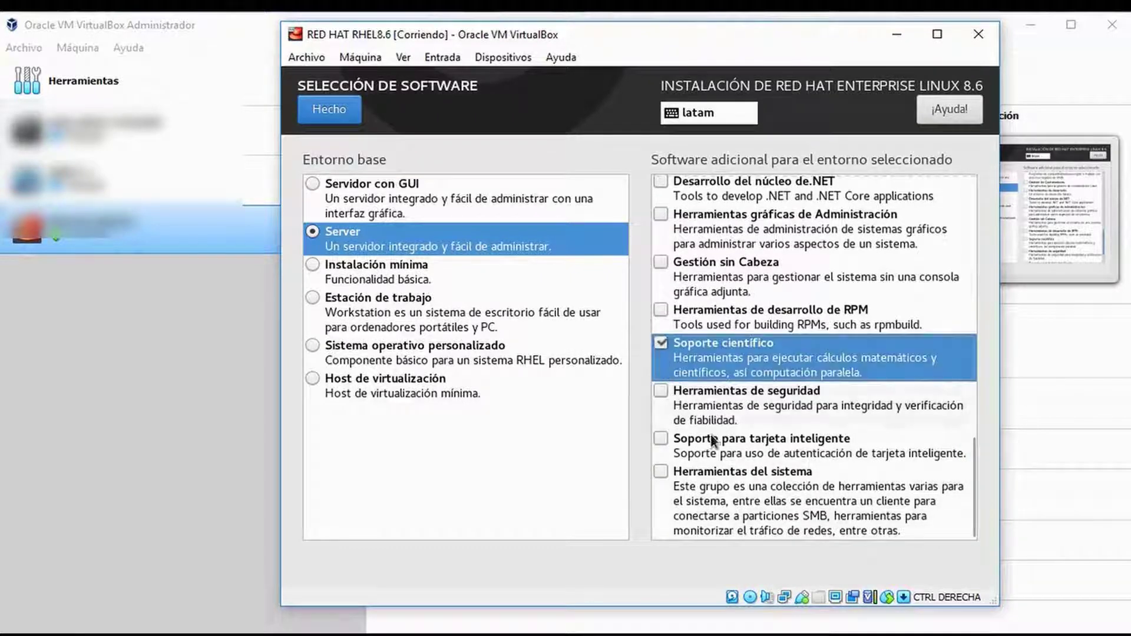
click(660, 390)
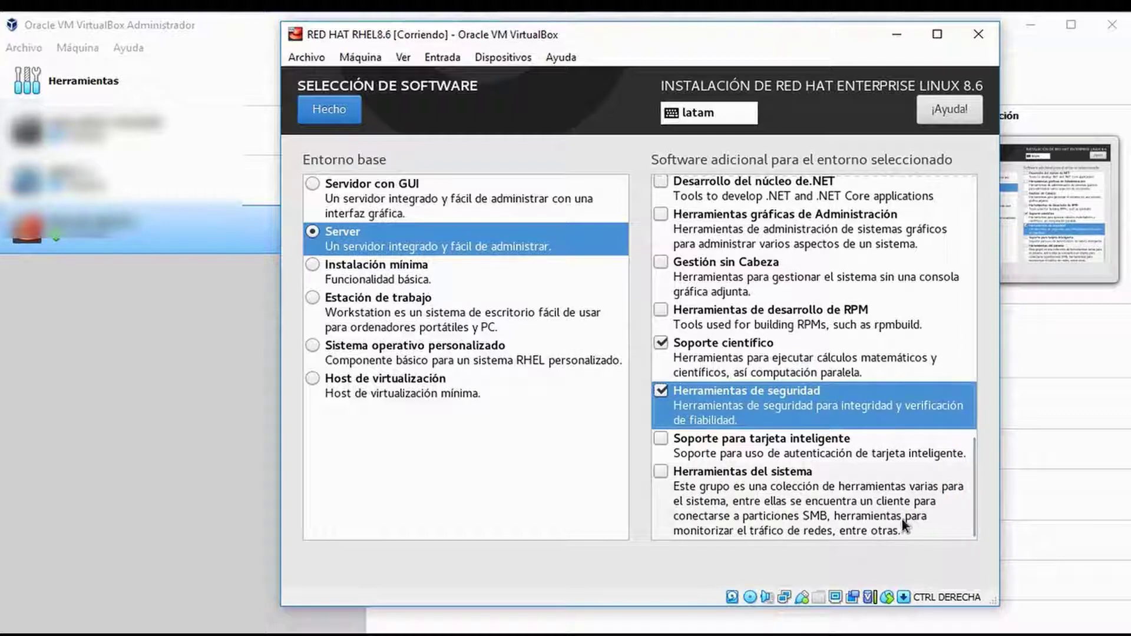
click(661, 473)
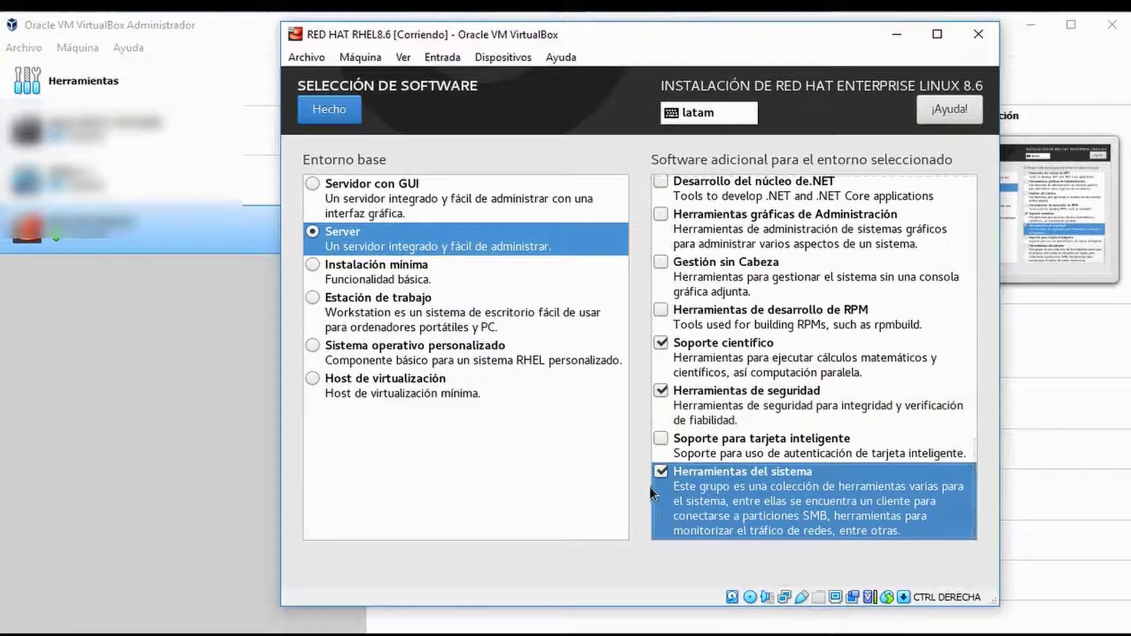
click(325, 115)
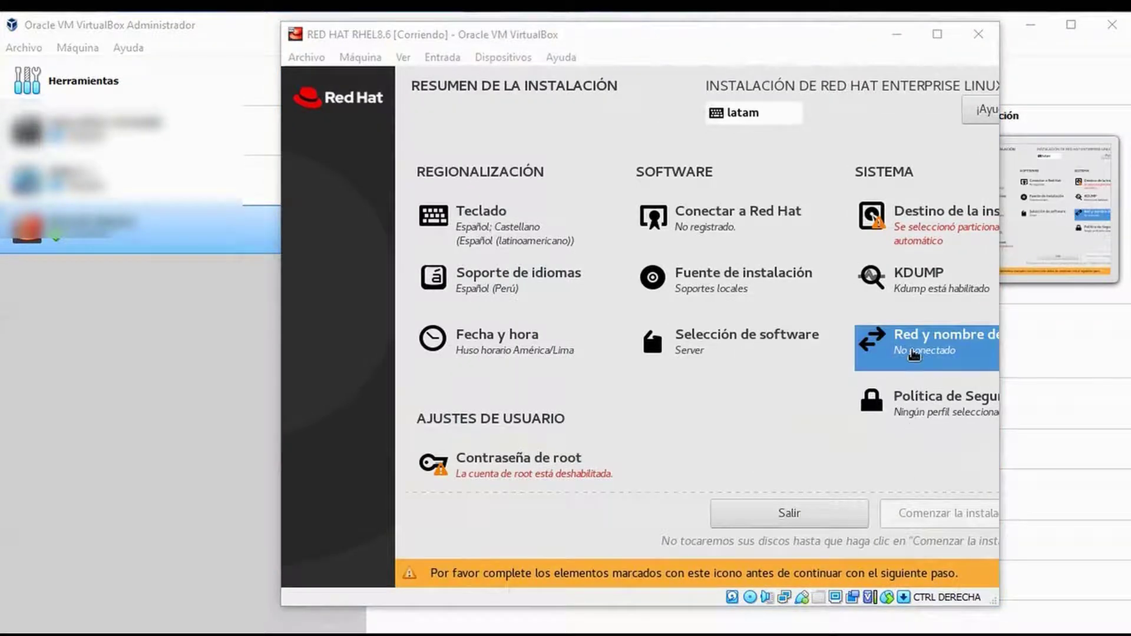
Step: Review the network and host name settings and accept the 40 GiB ATA VBOX HARDDISK with automatic storage configuration as installation destination
click(914, 353)
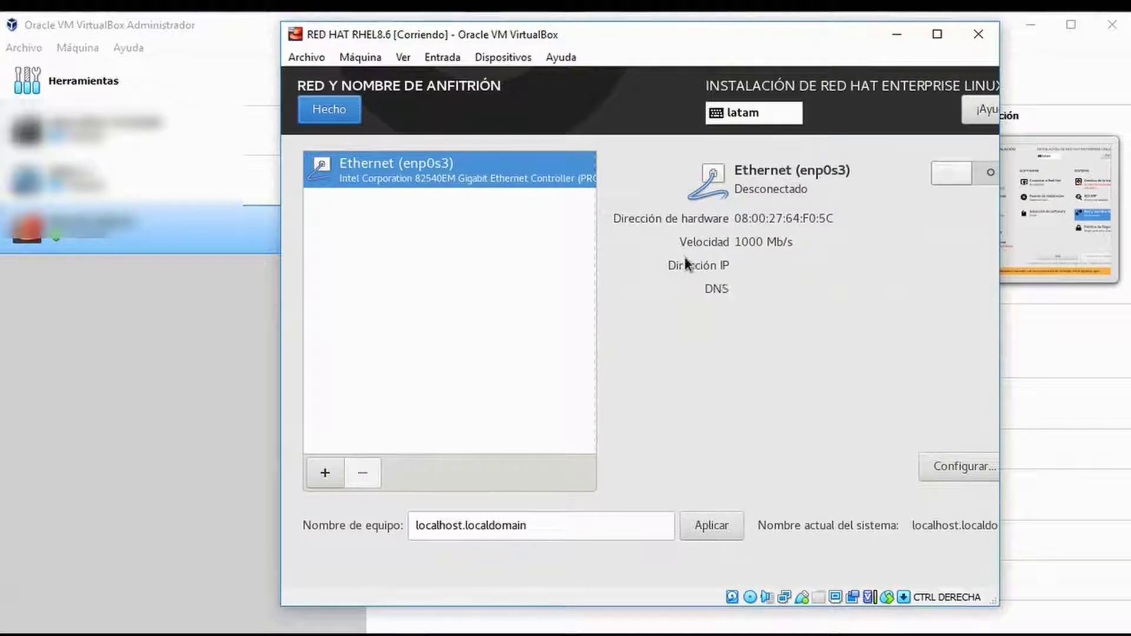
click(334, 110)
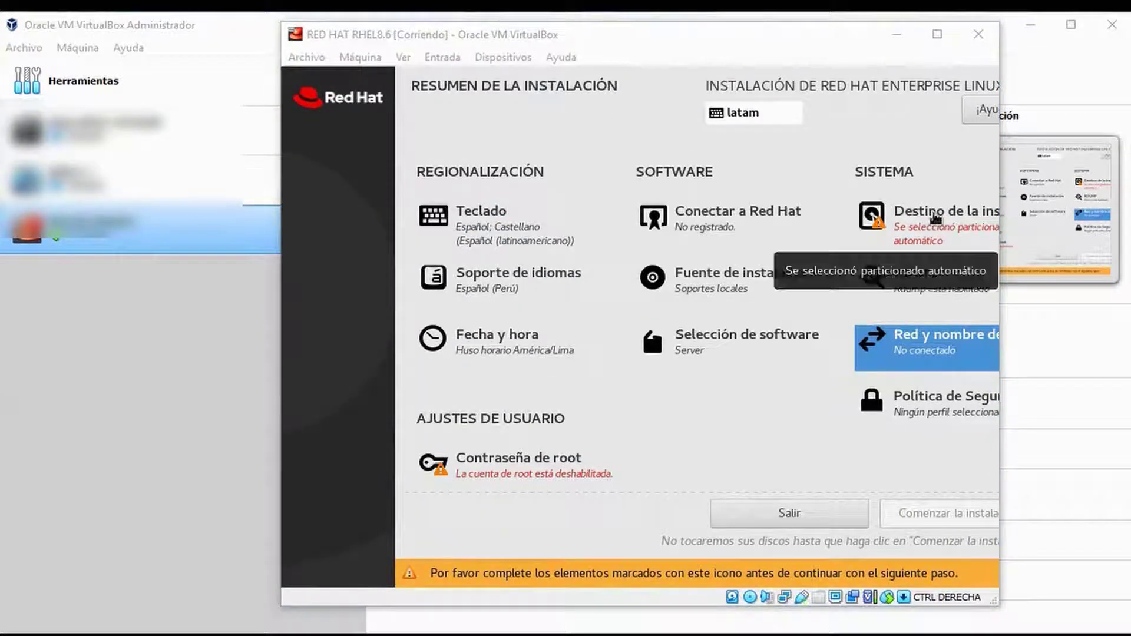
click(936, 218)
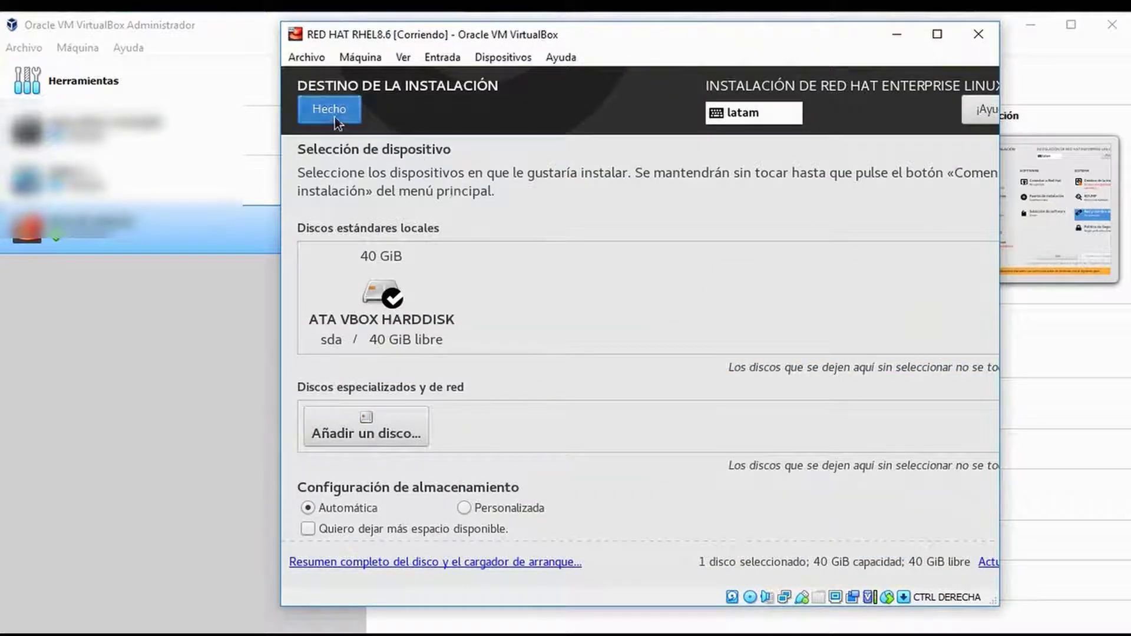
click(335, 117)
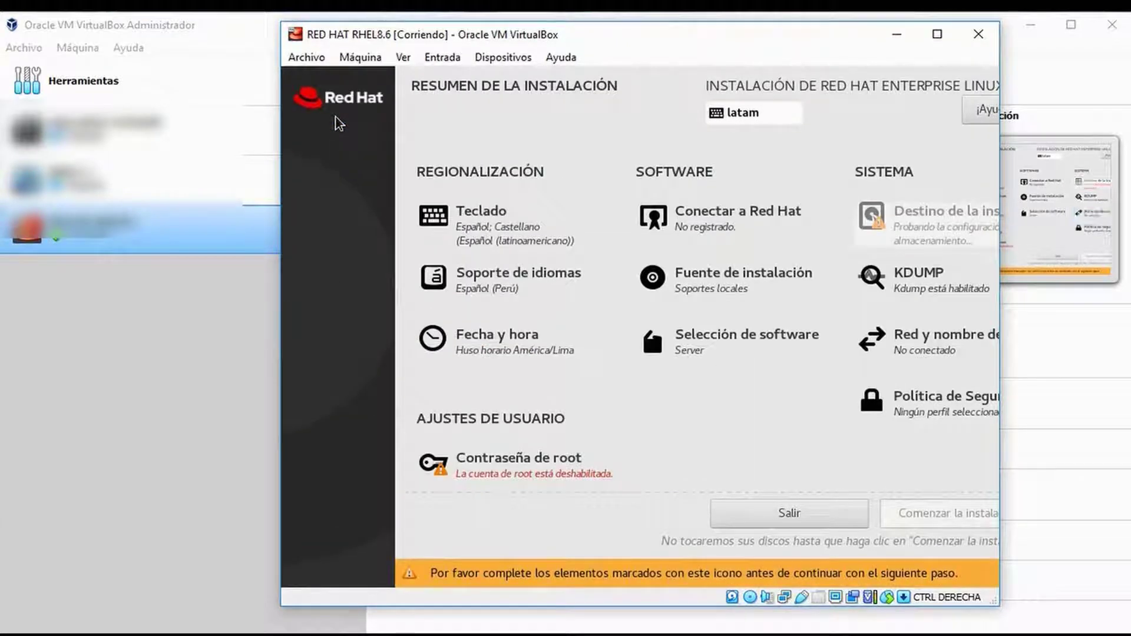
drag(1001, 286, 1028, 285)
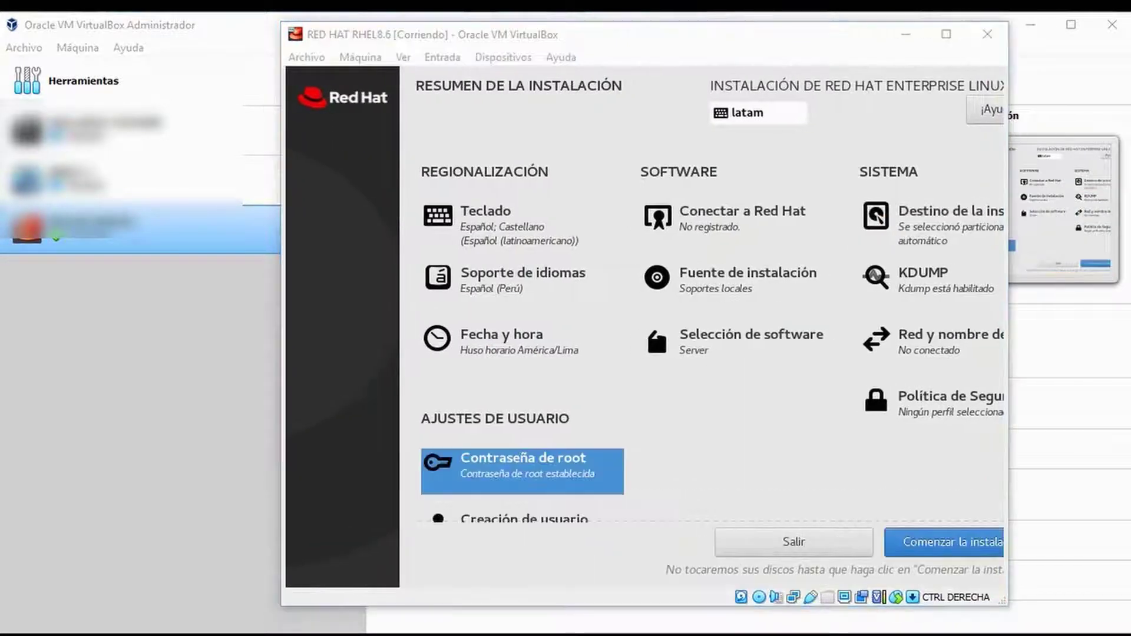
Step: Start the Red Hat Enterprise Linux installation and restart the system once it is complete
click(932, 549)
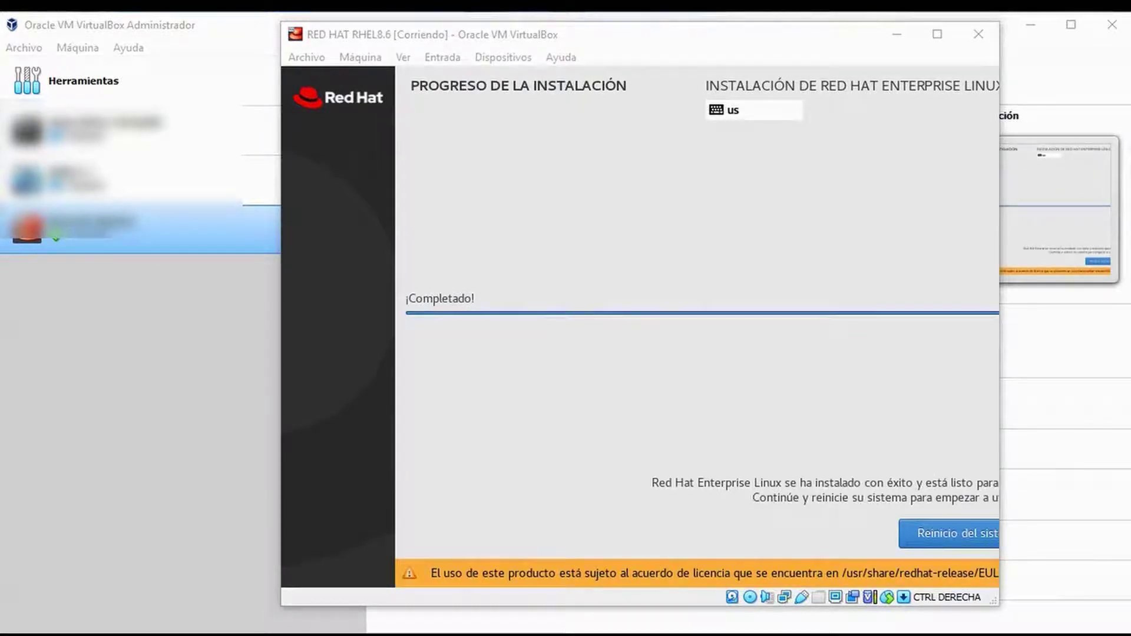
click(931, 535)
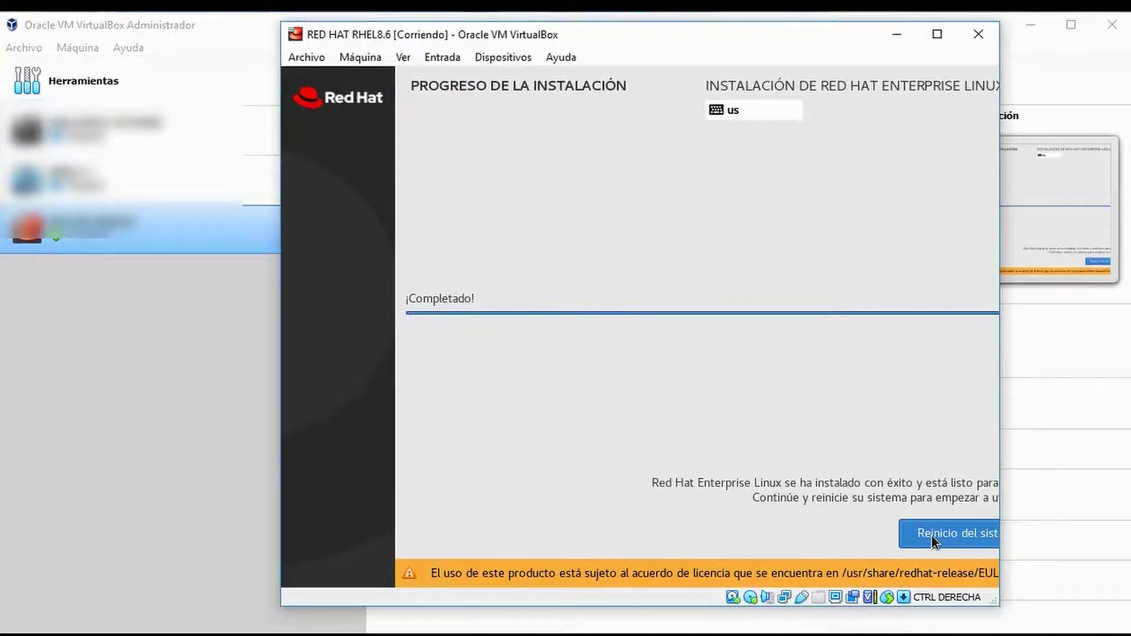
click(932, 535)
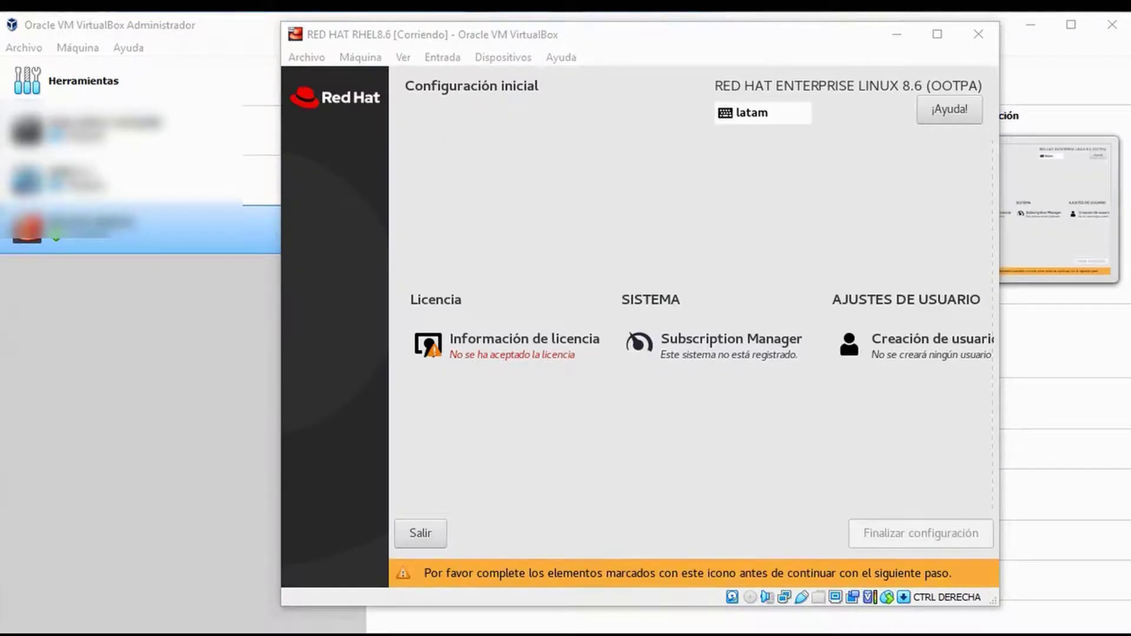
Step: Accept the Red Hat Enterprise Linux license agreement and finish the initial configuration
click(558, 338)
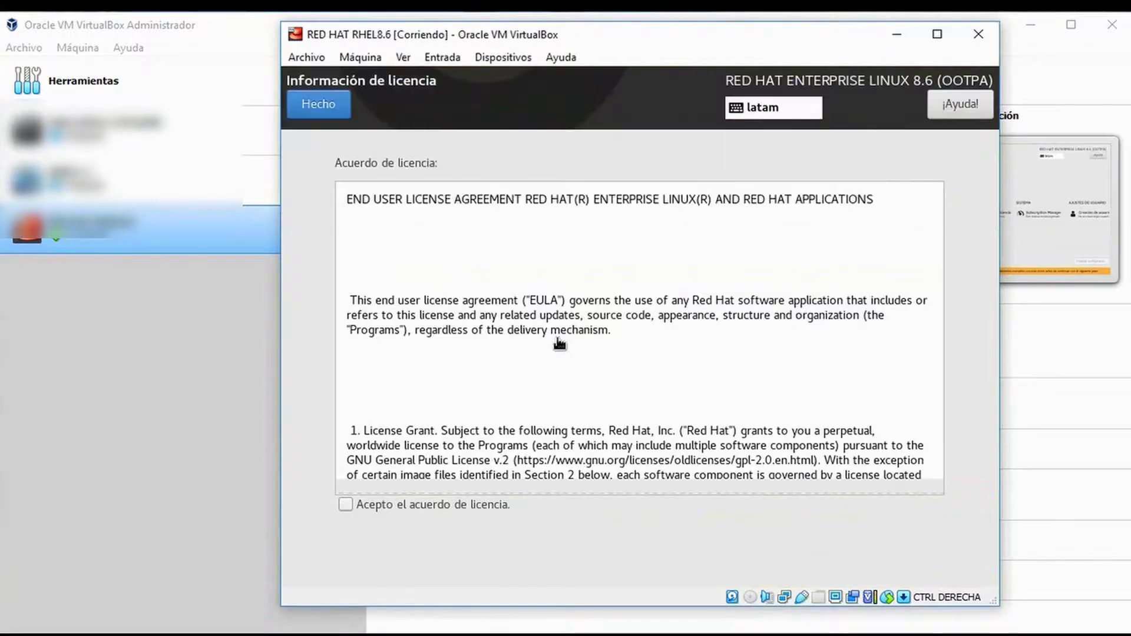
click(346, 504)
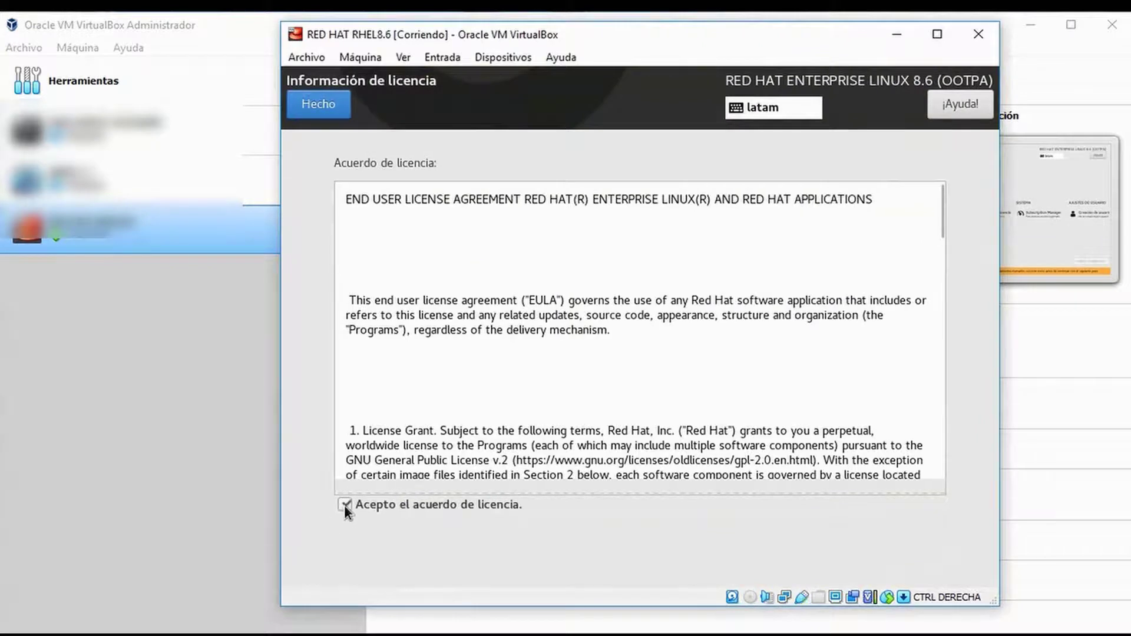
click(313, 104)
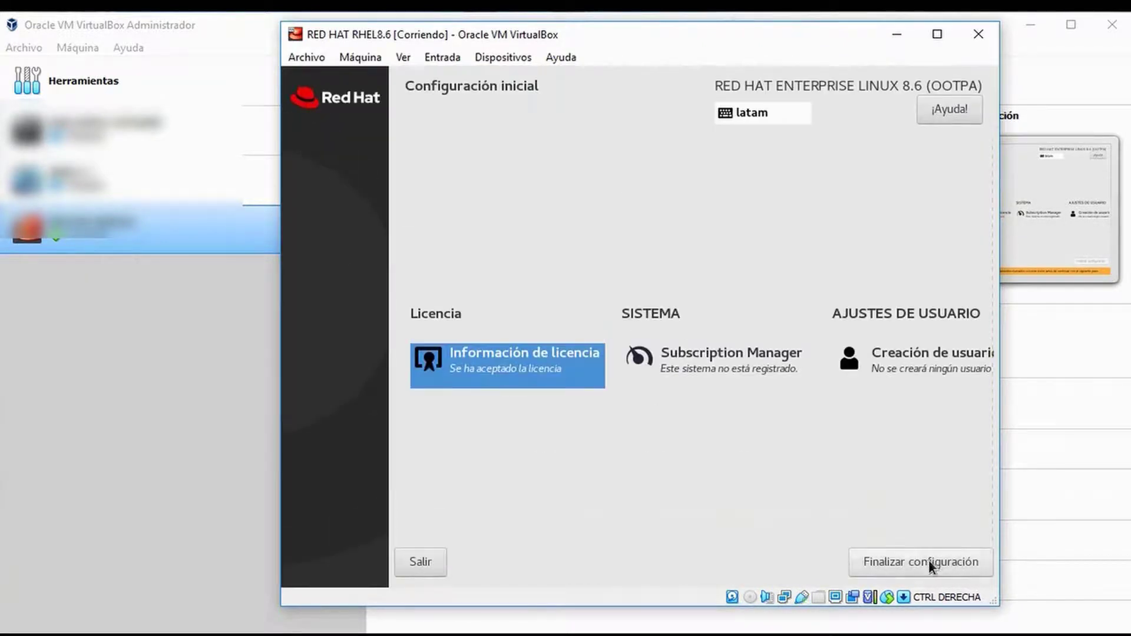
click(928, 560)
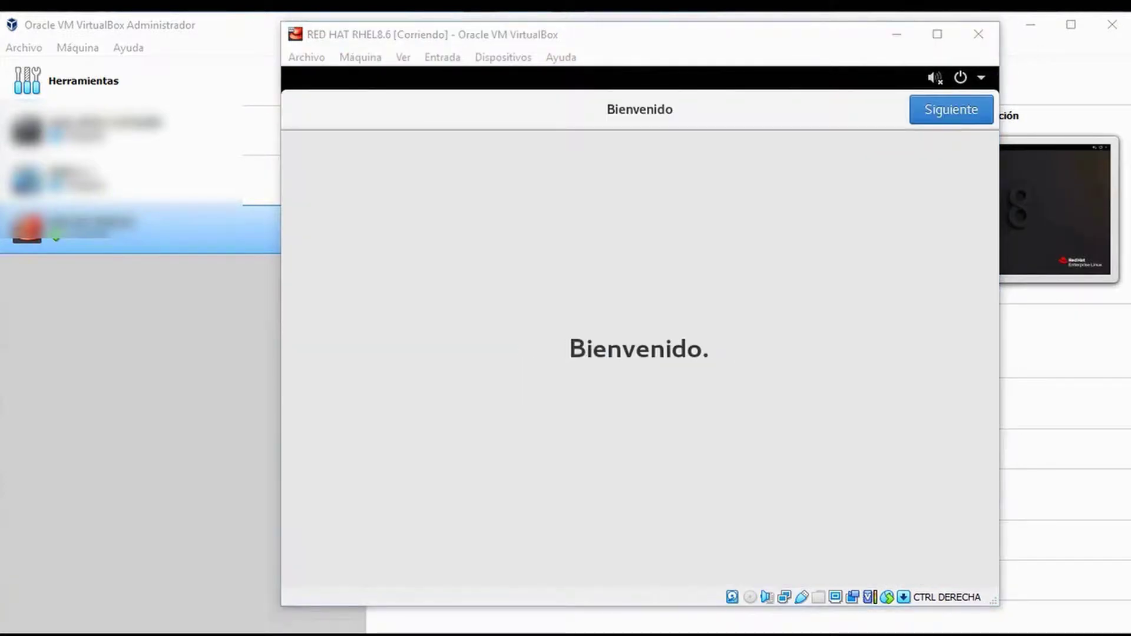
Step: Continue past the welcome page and enter the new account's full name, enlarging the virtual machine window to show the whole form
key(Return)
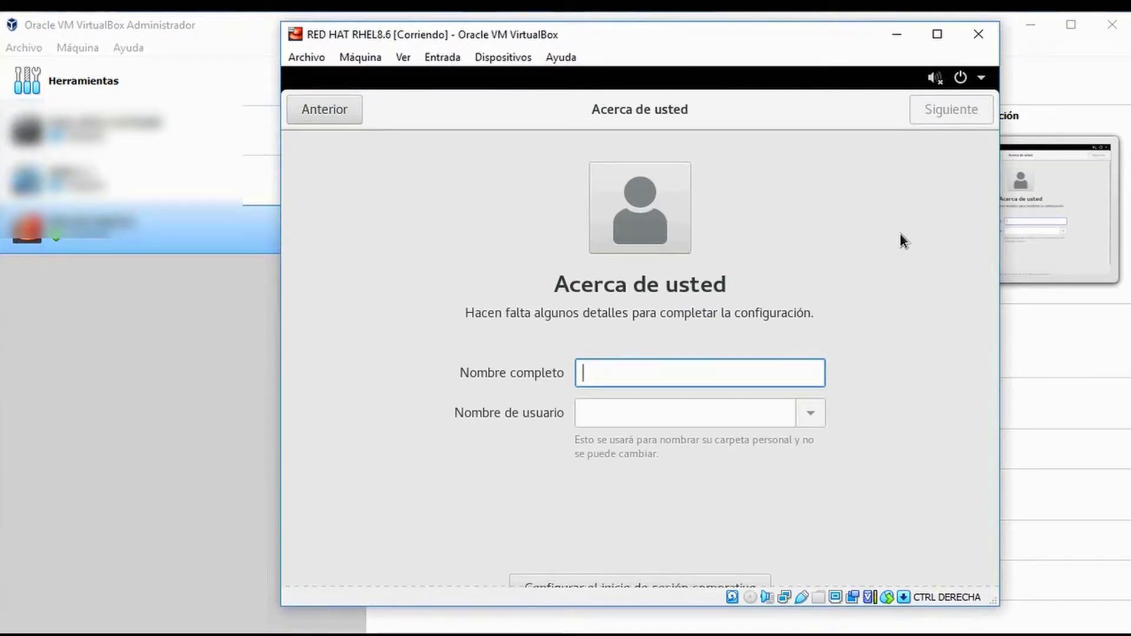
text(luis)
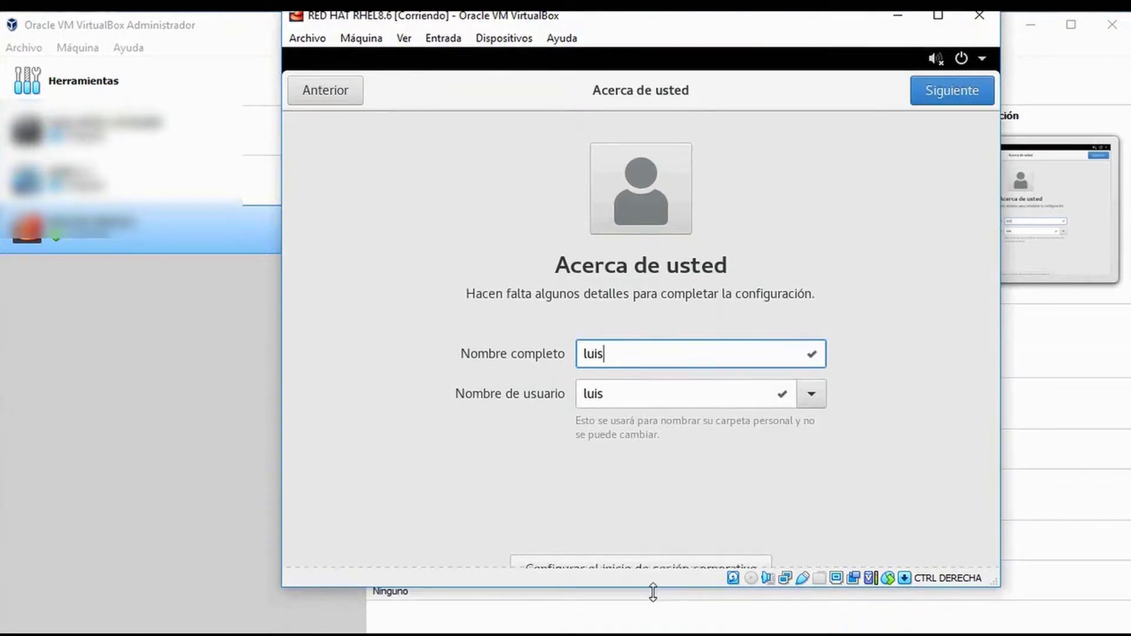
drag(653, 593, 647, 618)
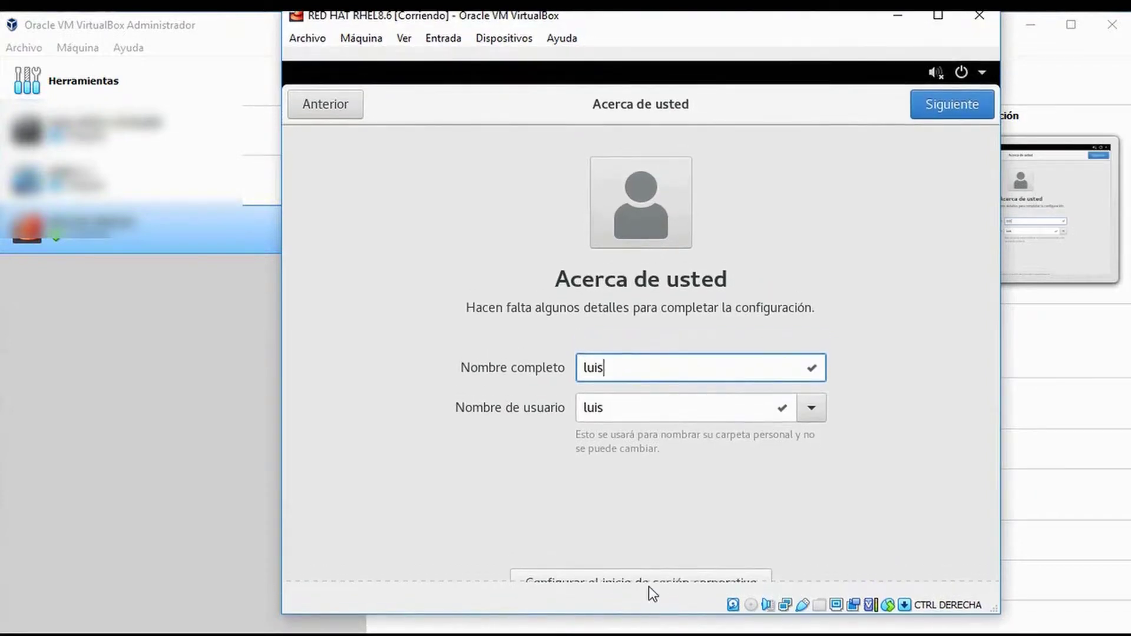
click(652, 577)
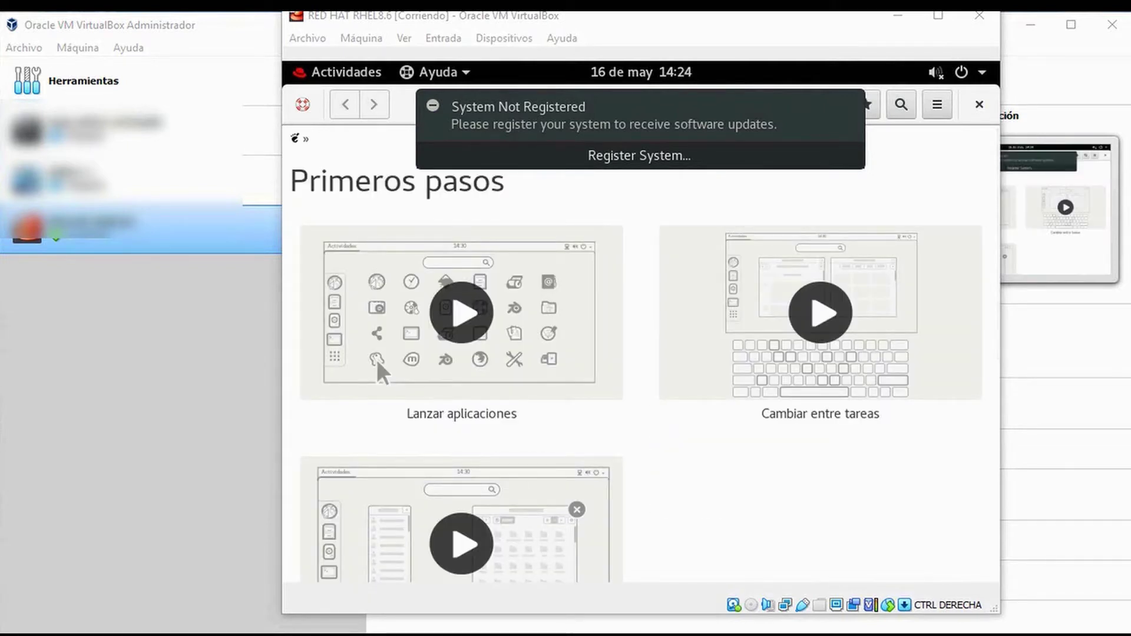
Step: Raise the system sound volume to maximum and connect the wired network
mouse_move(847, 115)
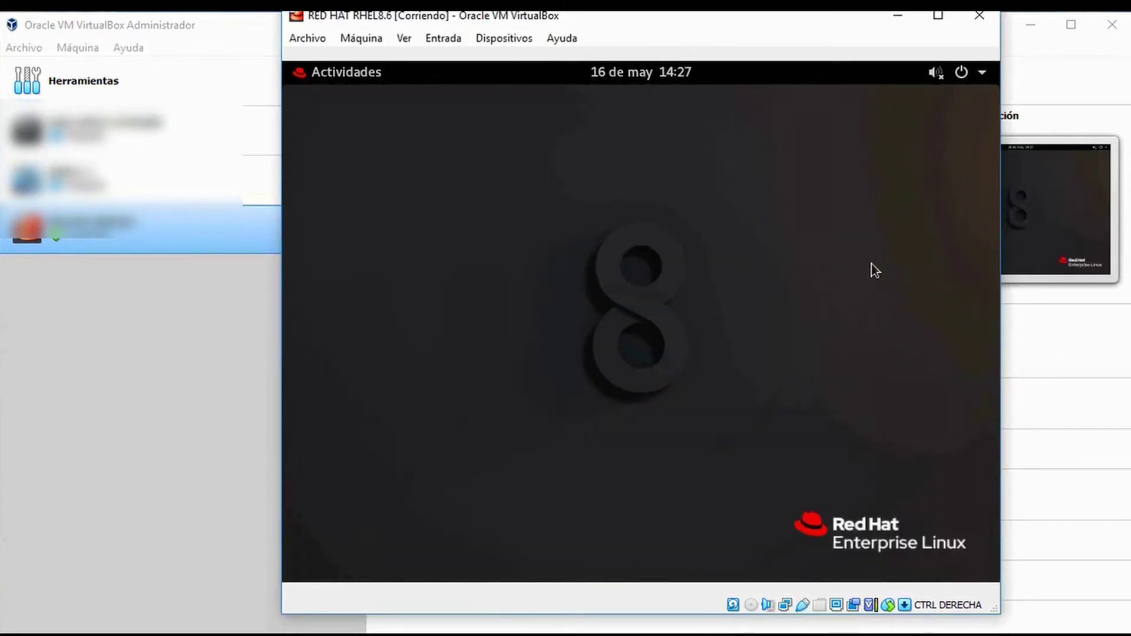
click(984, 75)
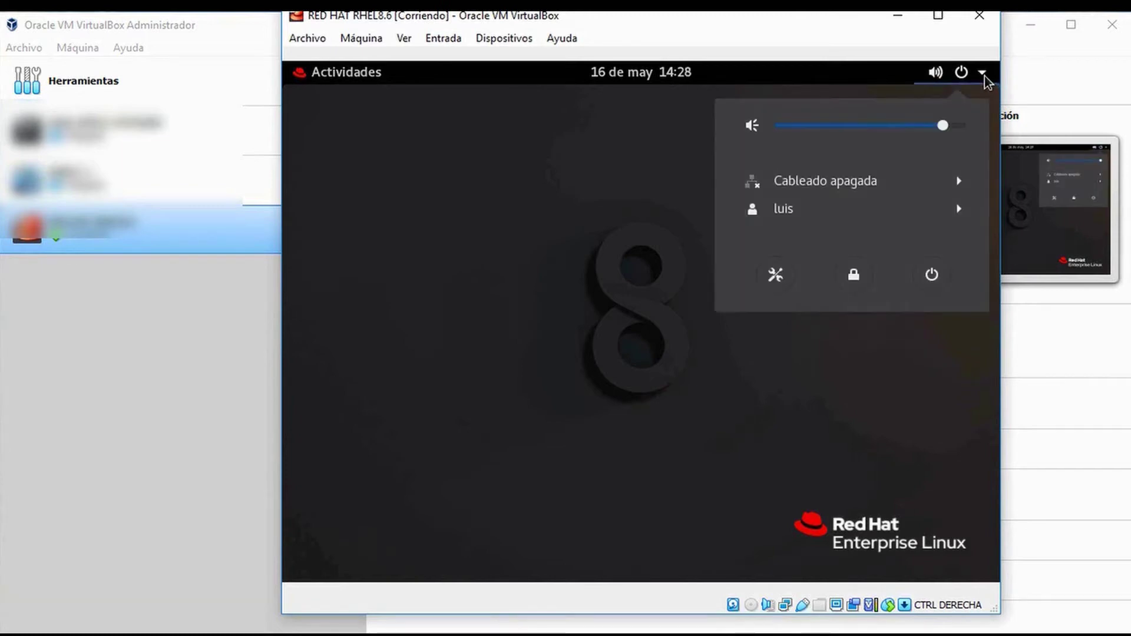
drag(942, 125, 972, 142)
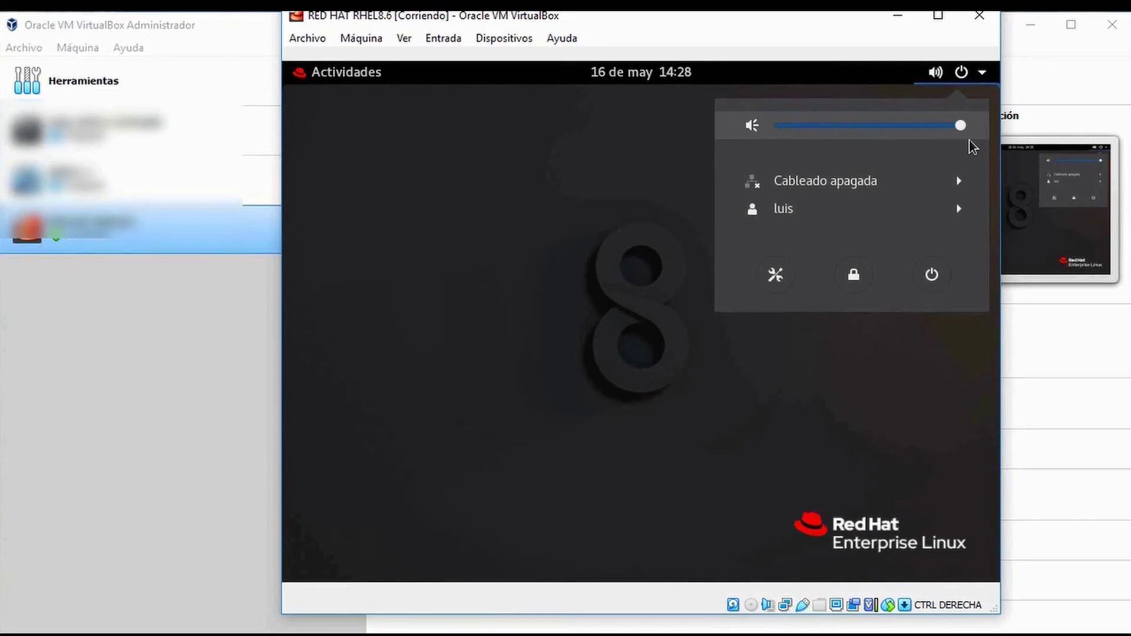
click(960, 182)
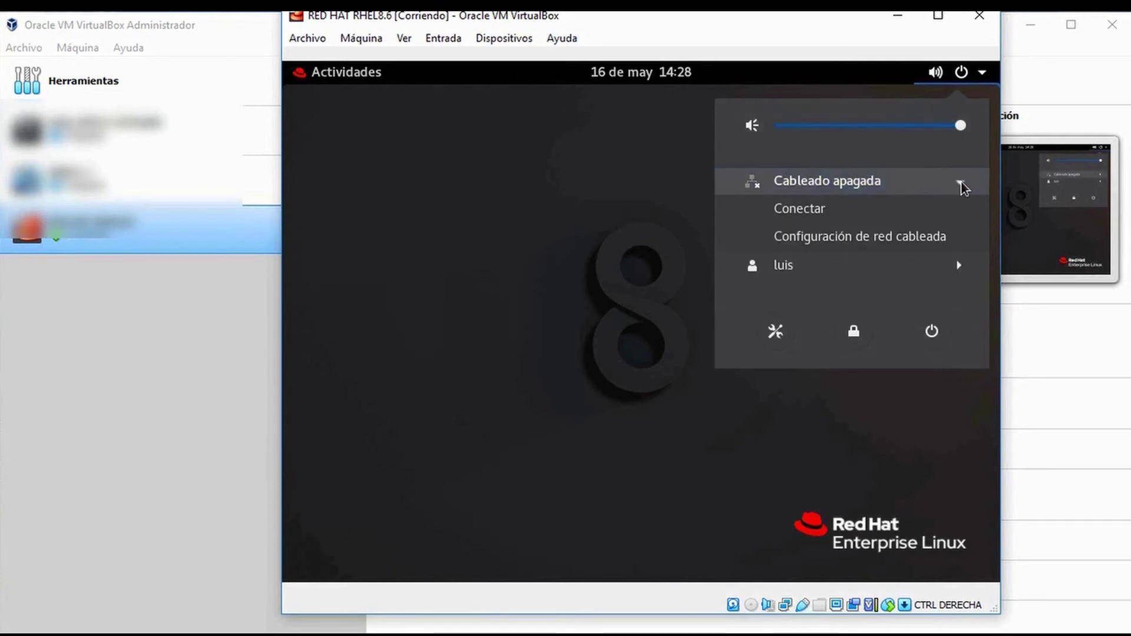
click(908, 211)
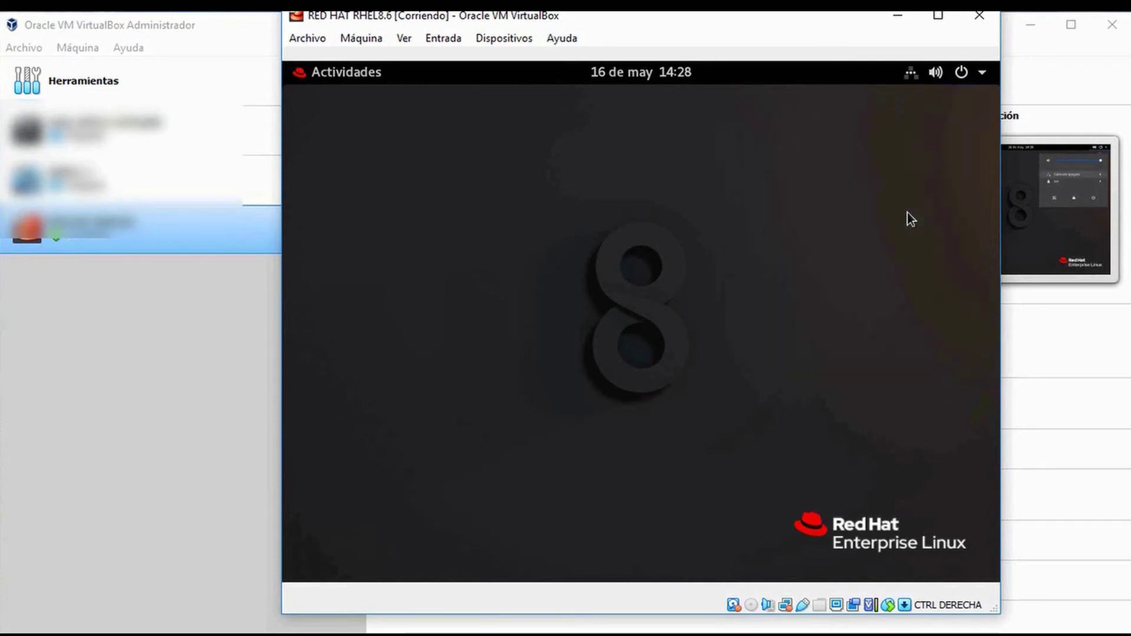